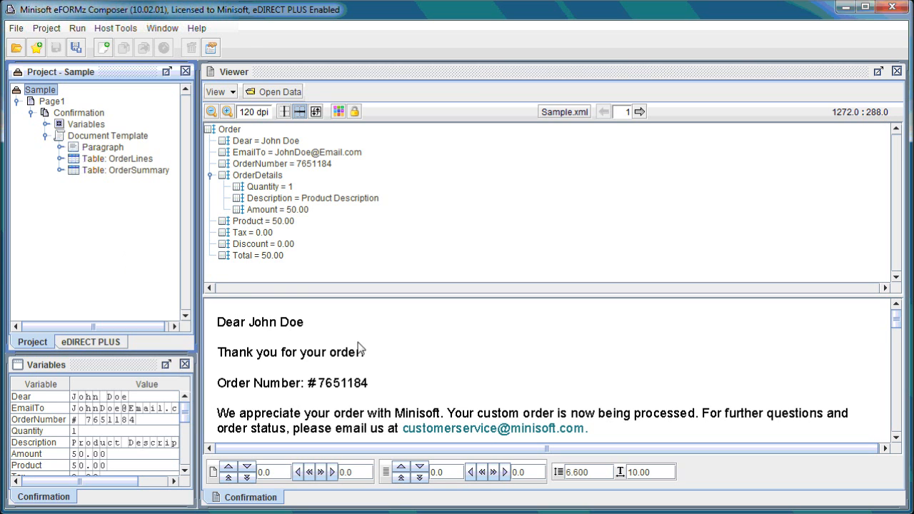
scroll(352, 363, "down", 10)
scroll(414, 393, "up", 3)
scroll(428, 395, "up", 7)
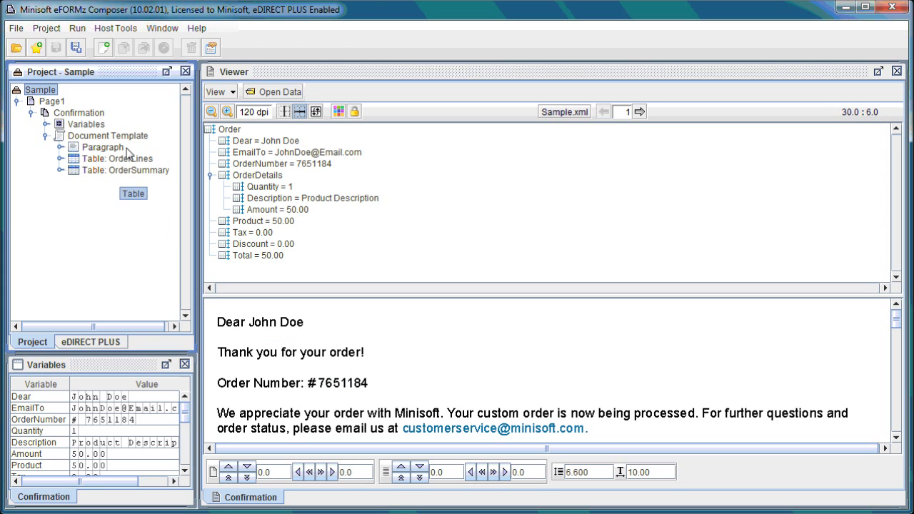
Add a blank form to Page1, keeping the Letter page size, Portrait orientation and other default form properties.
right_click(62, 106)
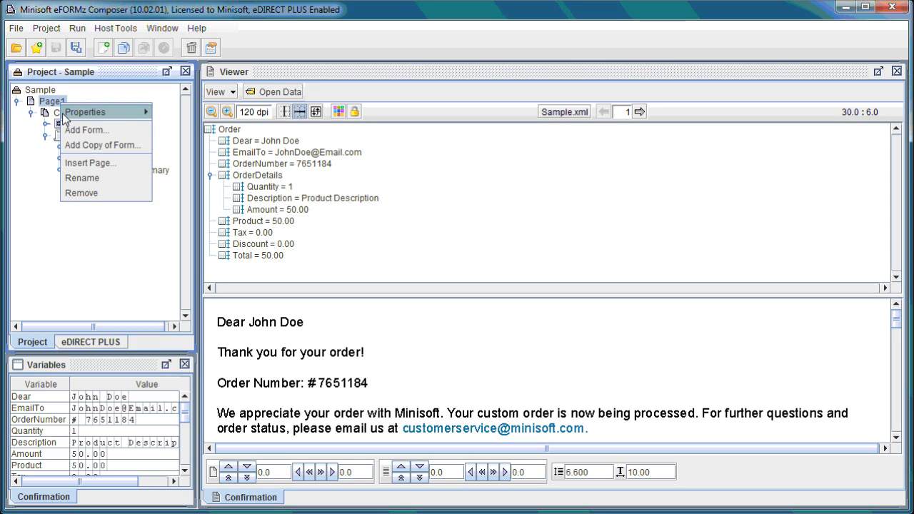
left_click(86, 130)
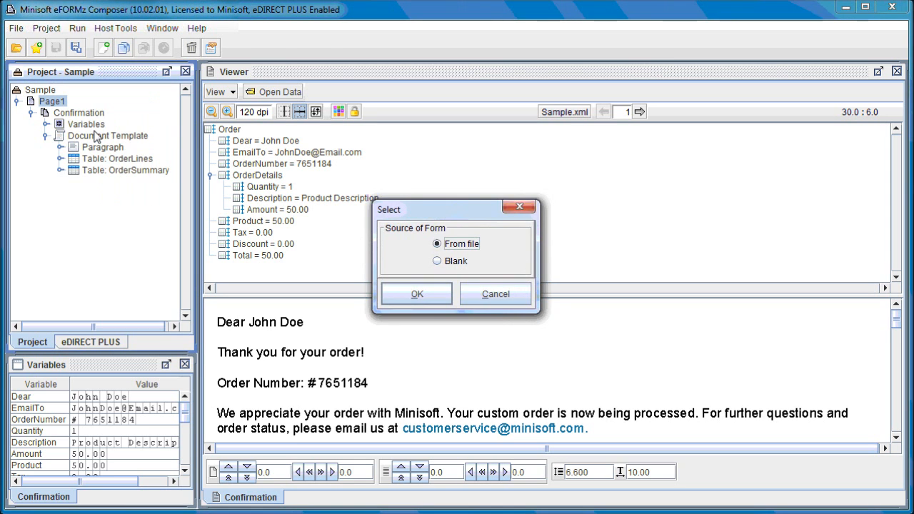
left_click(452, 263)
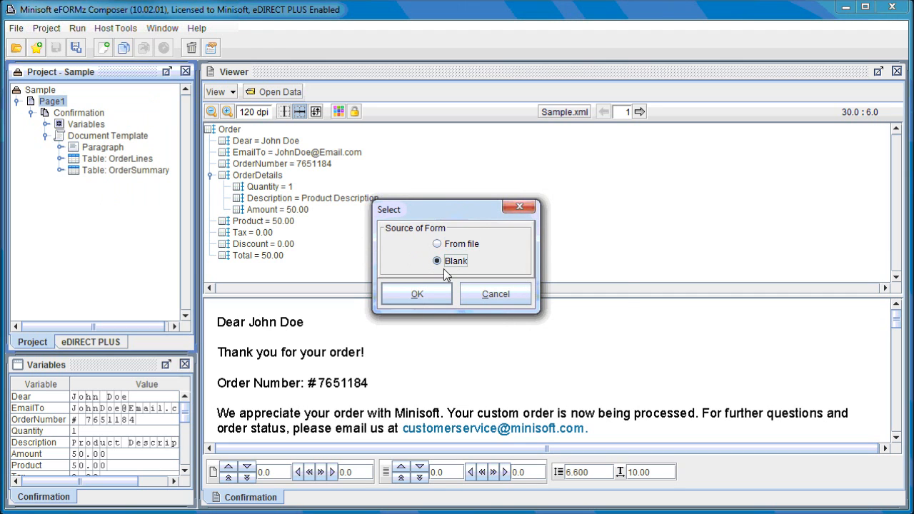
left_click(429, 293)
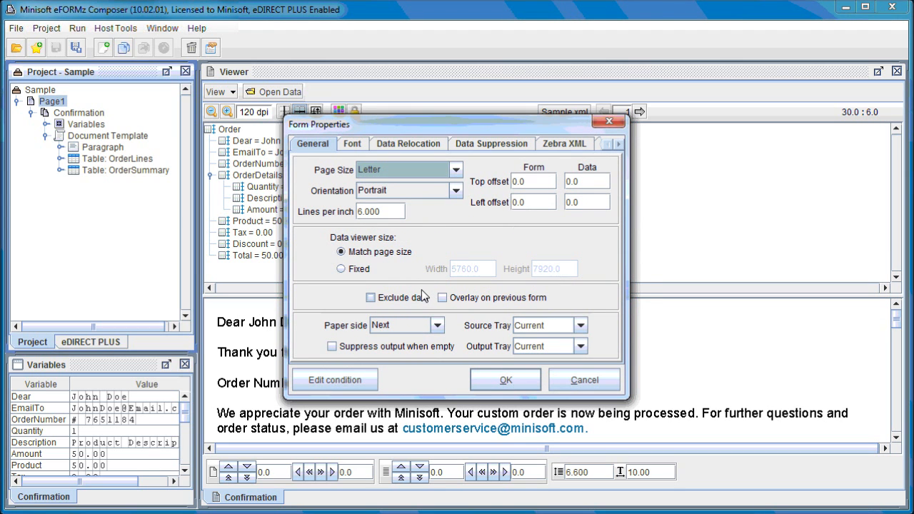
left_click(505, 379)
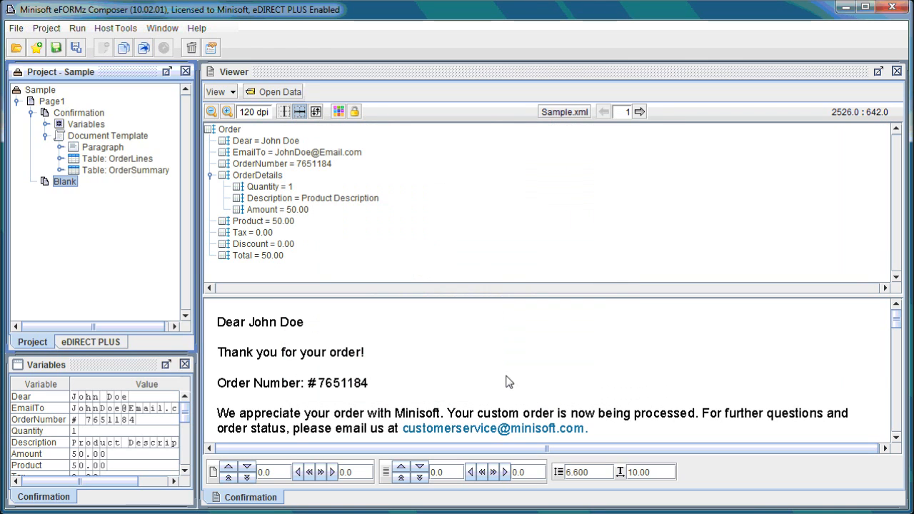
Rename the new blank form under Page1 as Text.
right_click(75, 184)
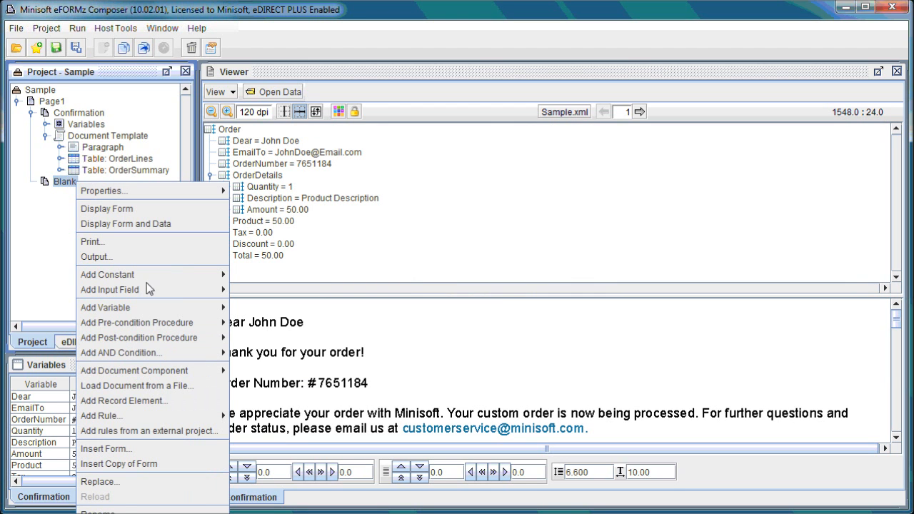
left_click(100, 511)
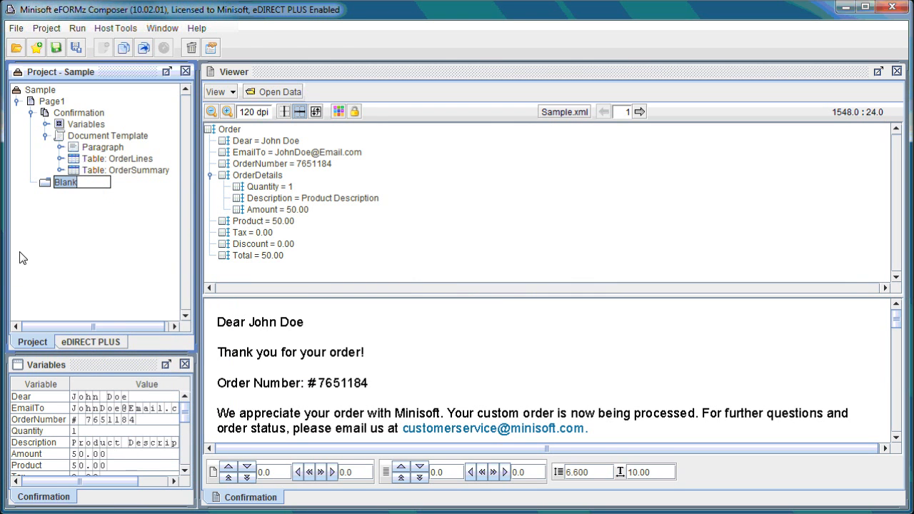
key("Caps_Lock")
type("T")
key("Caps_Lock")
type("ex")
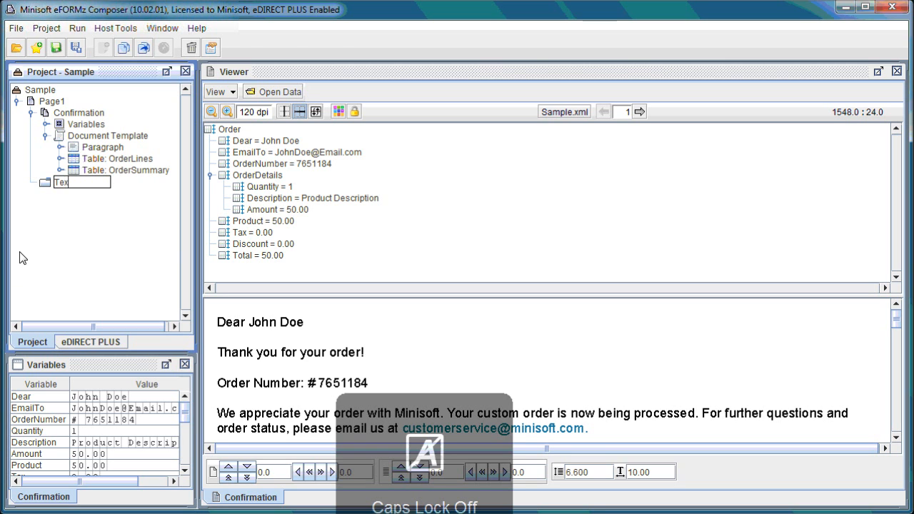
type("t")
key("Return")
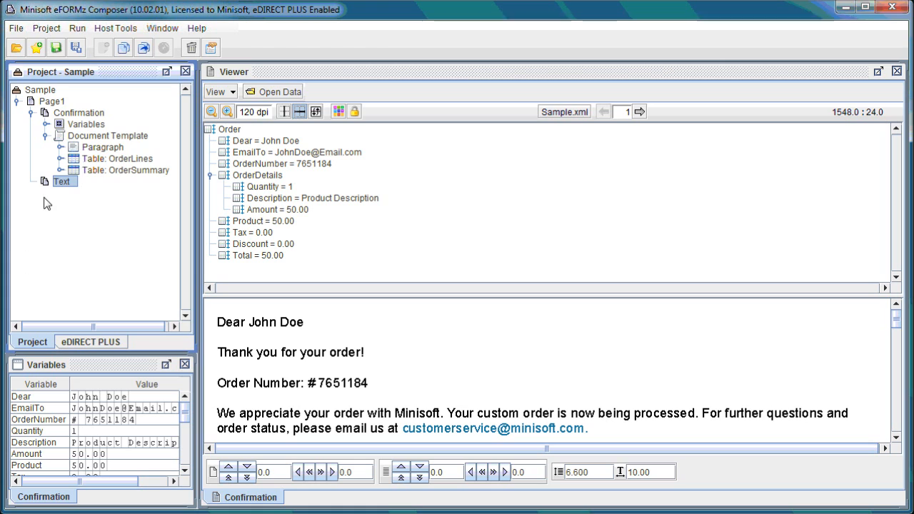
Copy the Variables group from the Confirmation form into the Text form and collapse the copied group.
left_click(92, 126)
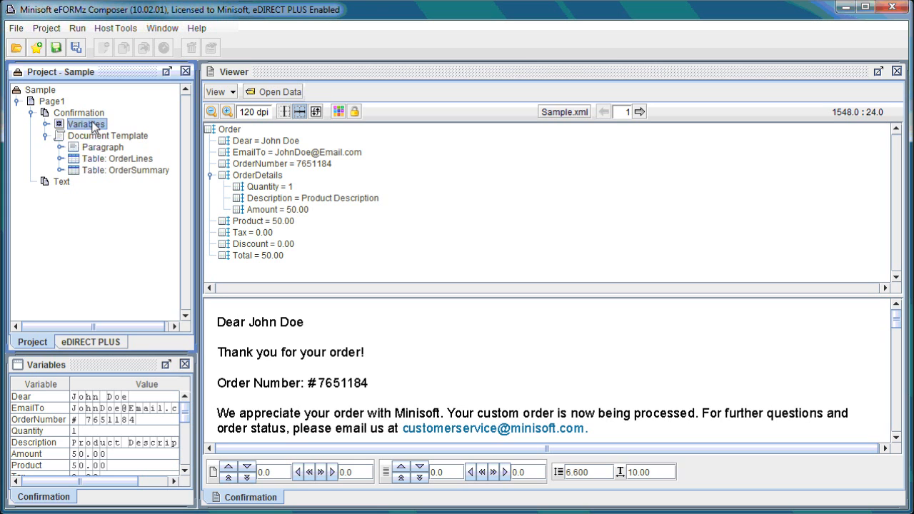
left_click_drag(90, 123, 74, 193)
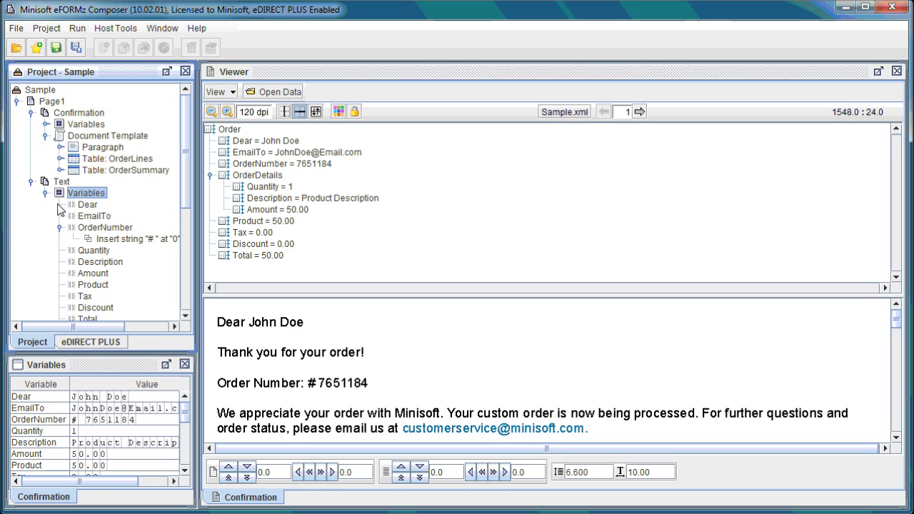
left_click(46, 194)
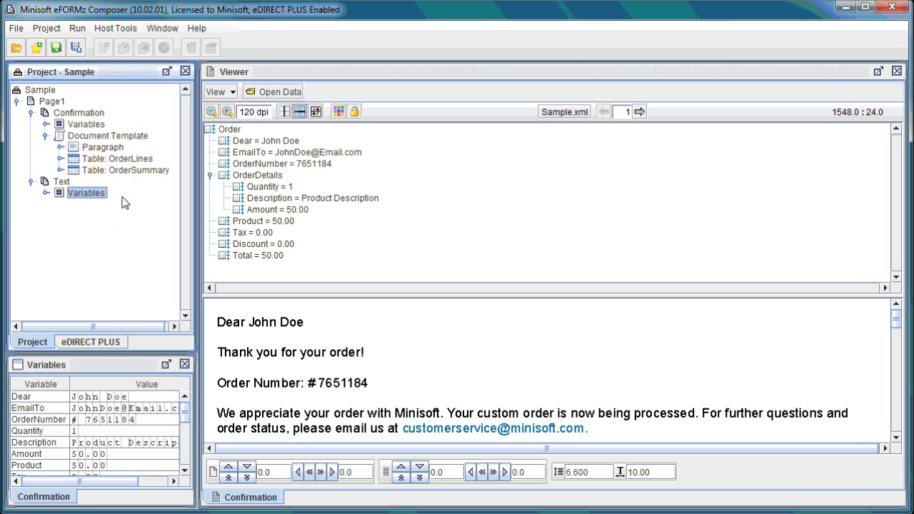
Copy the Paragraph from the Confirmation form's document template into the Text form.
left_click(109, 150)
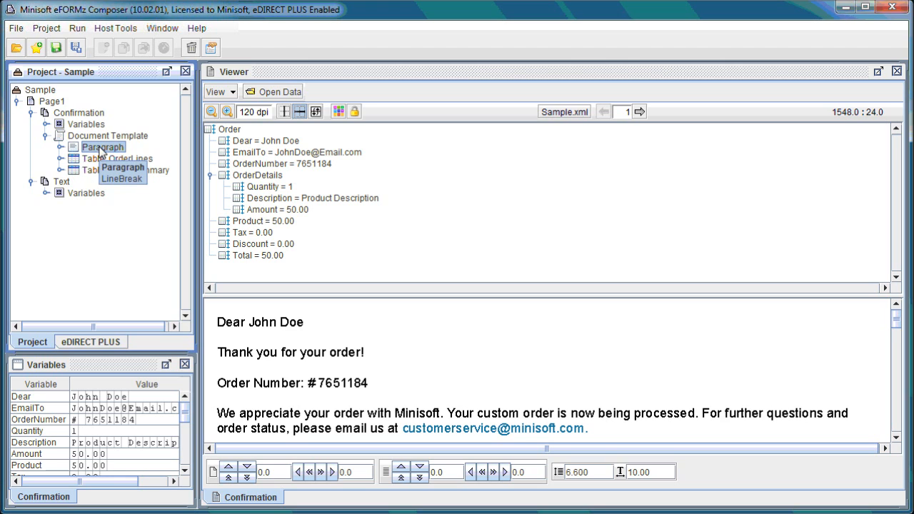
left_click_drag(103, 150, 112, 160)
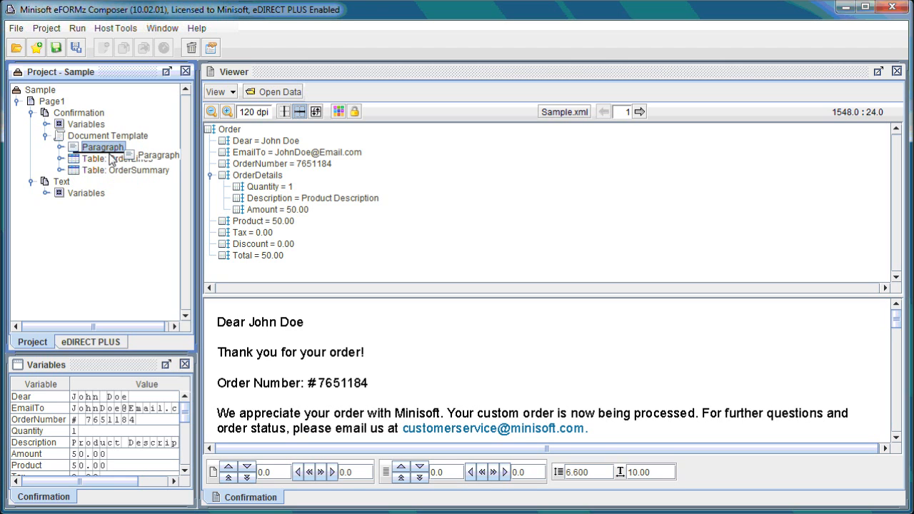
left_click_drag(112, 160, 67, 185)
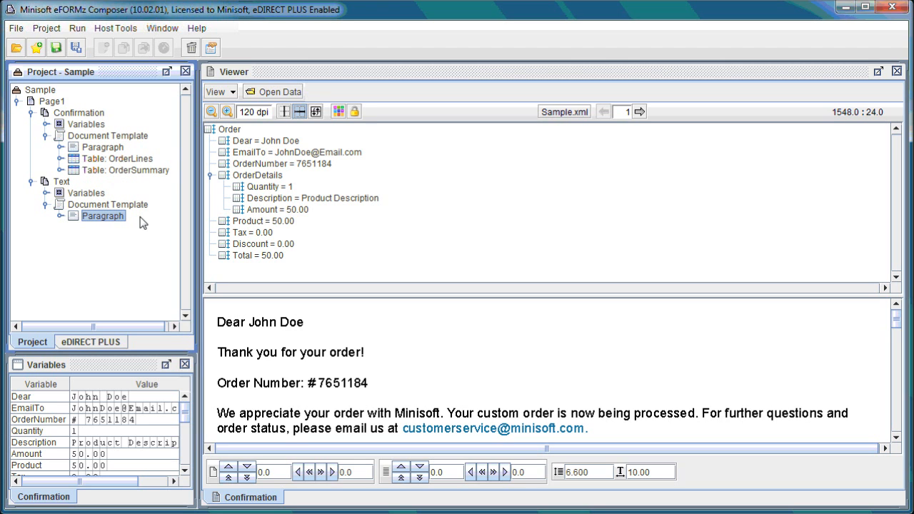
Copy the OrderLines and OrderSummary tables from the Confirmation form into the Text form's document template, below the Paragraph.
left_click(116, 160)
left_click_drag(111, 163, 114, 221)
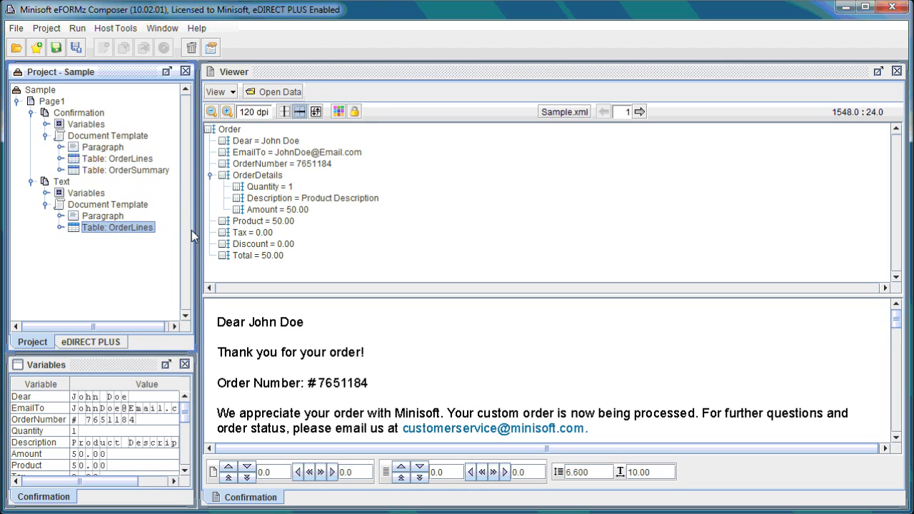
left_click(116, 171)
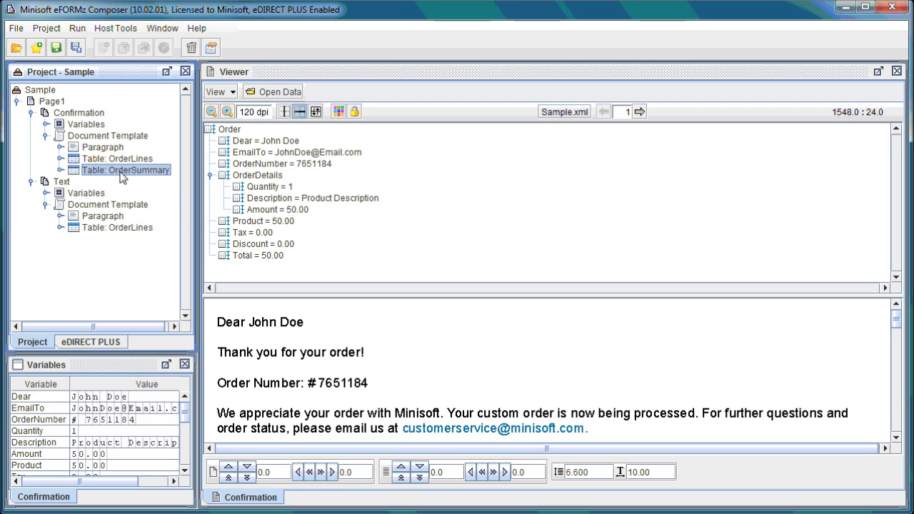
left_click_drag(119, 176, 109, 232)
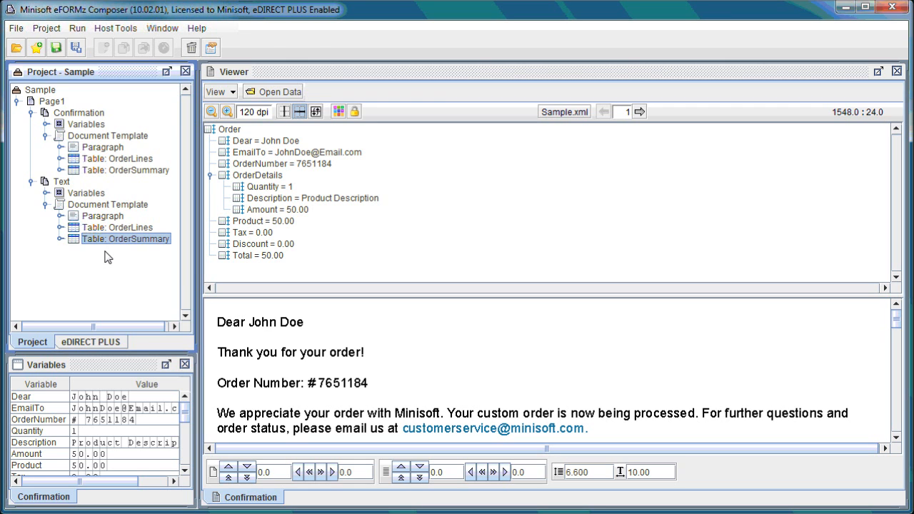
Display the Text form with its data and examine its order lines and summary tables.
left_click(64, 183)
right_click(66, 186)
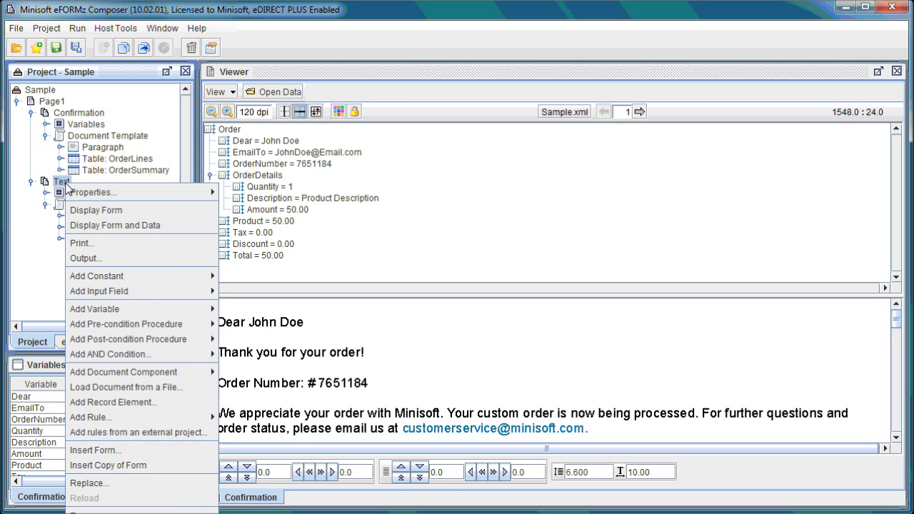
left_click(160, 226)
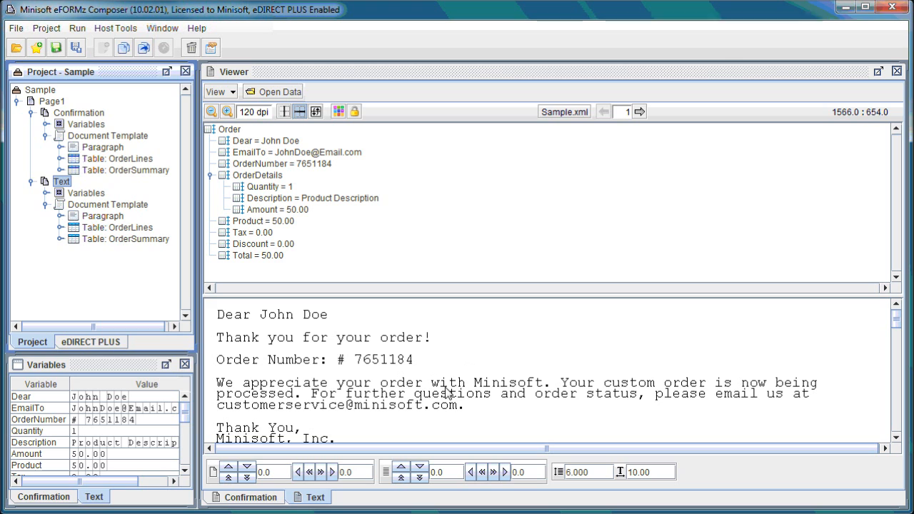
scroll(425, 371, "down", 3)
scroll(424, 369, "down", 5)
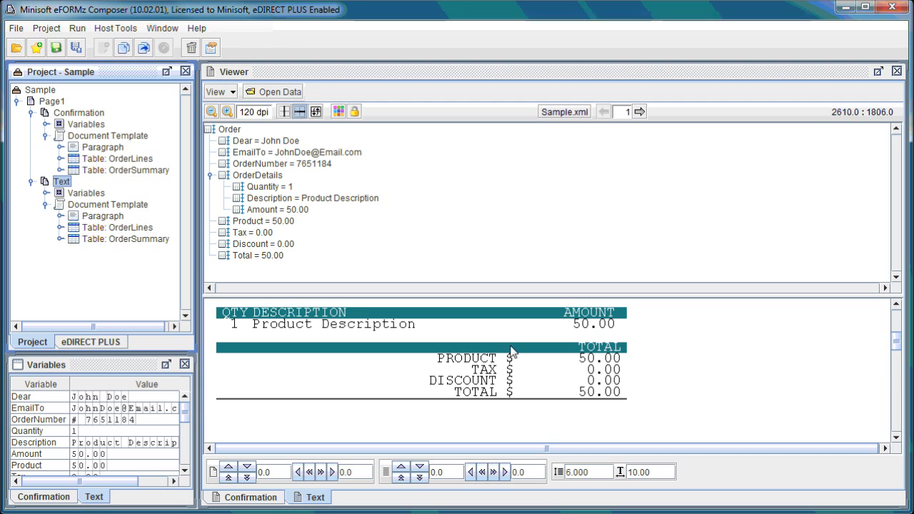
In the Text form's OrderLines table, set the first row's background color to Automatic in the row properties.
left_click(113, 229)
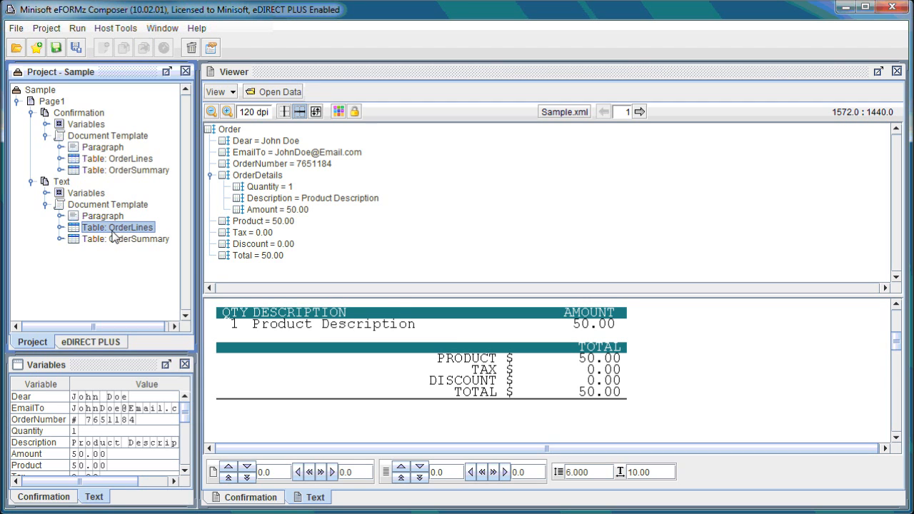
left_click(60, 227)
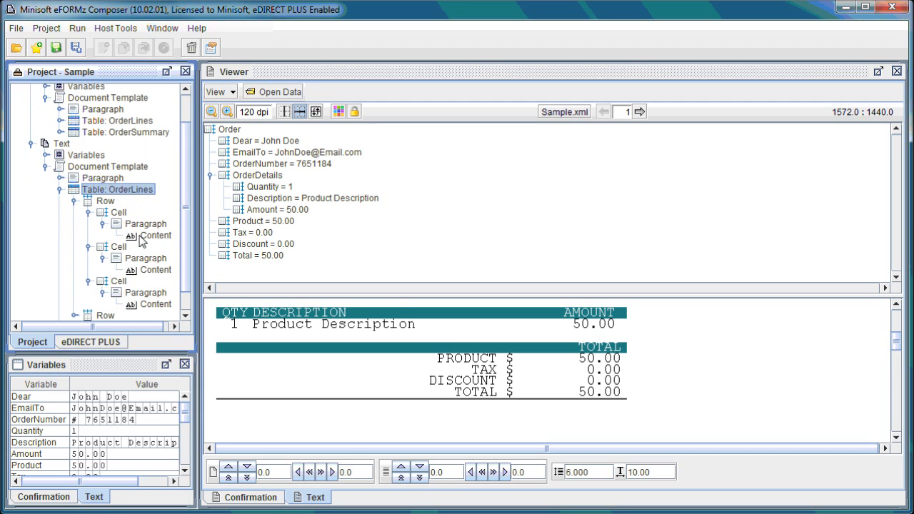
left_click_drag(184, 225, 171, 253)
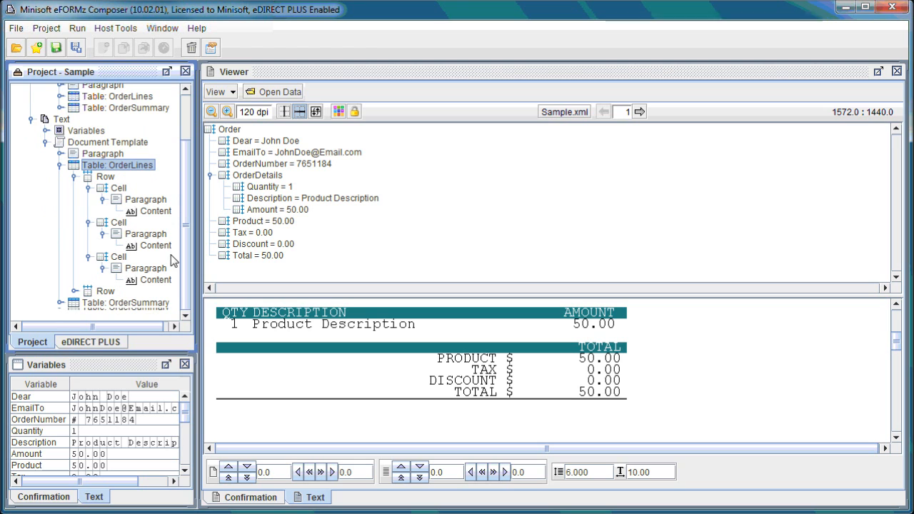
left_click(107, 177)
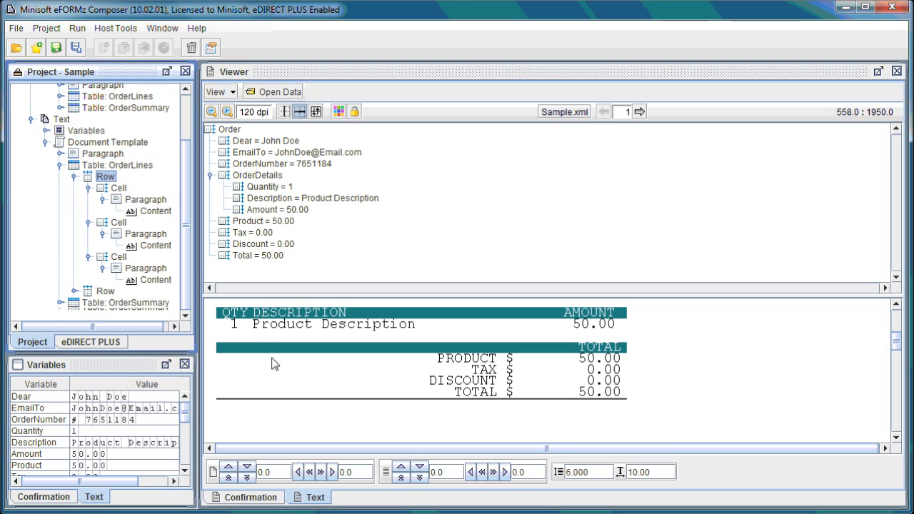
left_click_drag(190, 285, 189, 290)
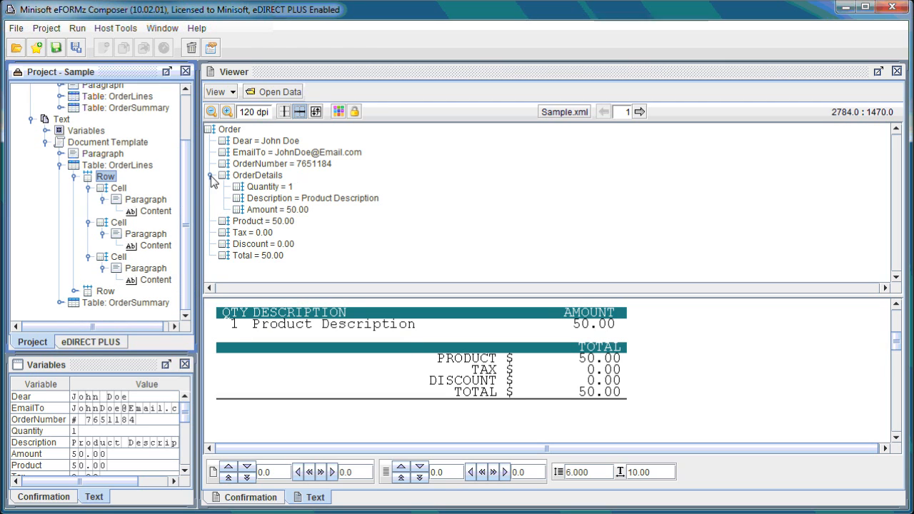
right_click(116, 179)
mouse_move(196, 189)
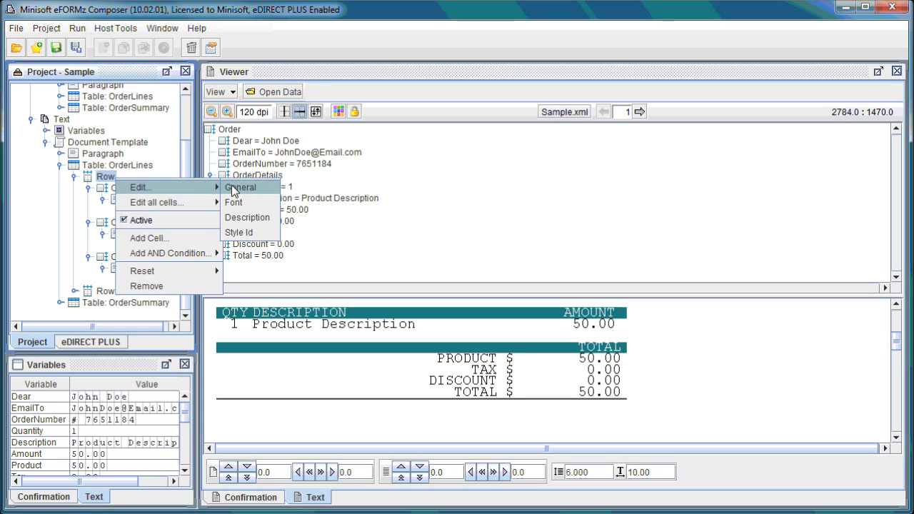
left_click(240, 187)
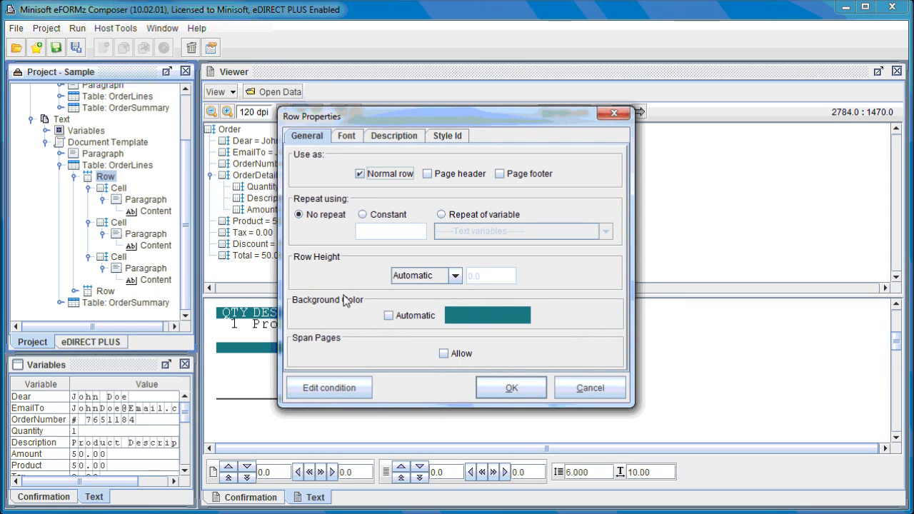
left_click(395, 319)
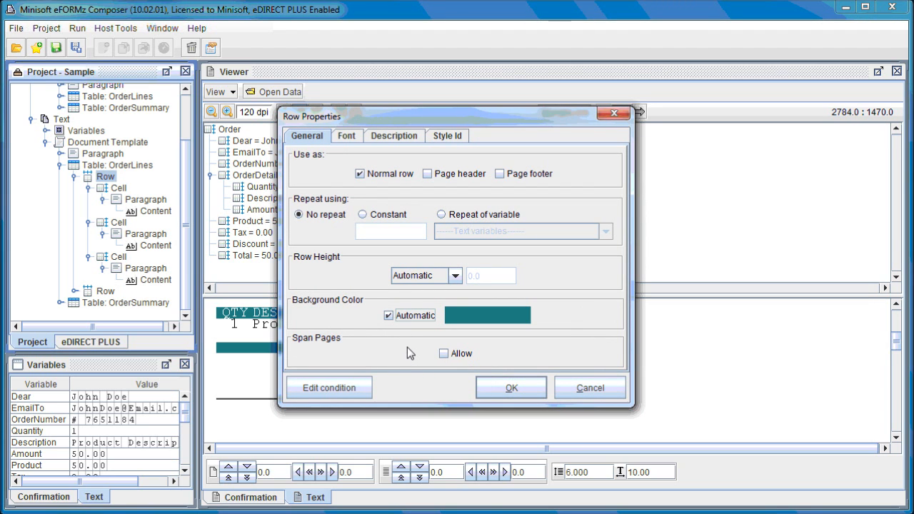
Set the OrderLines first row's text color to Automatic and apply the row properties.
left_click(347, 137)
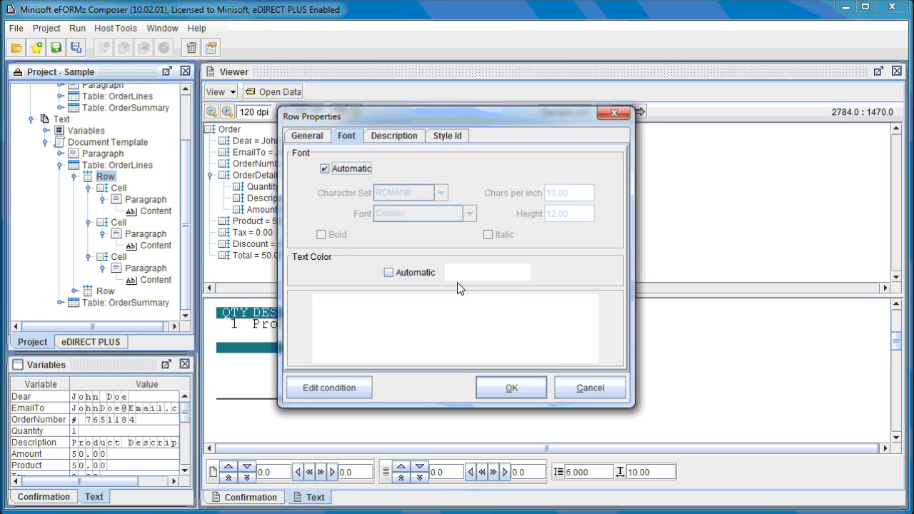
left_click(409, 276)
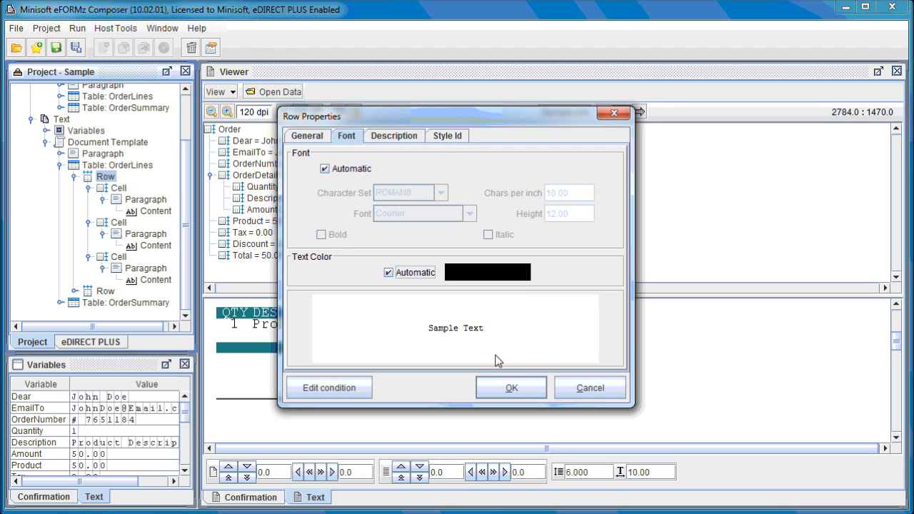
left_click(501, 390)
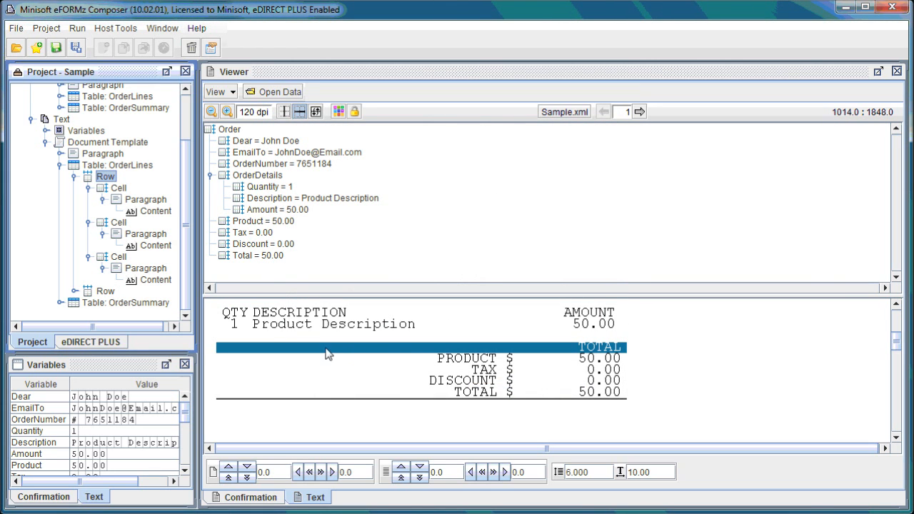
Assign the Quantity variable to the content in the first cell of the Text form's second OrderLines row.
left_click(74, 177)
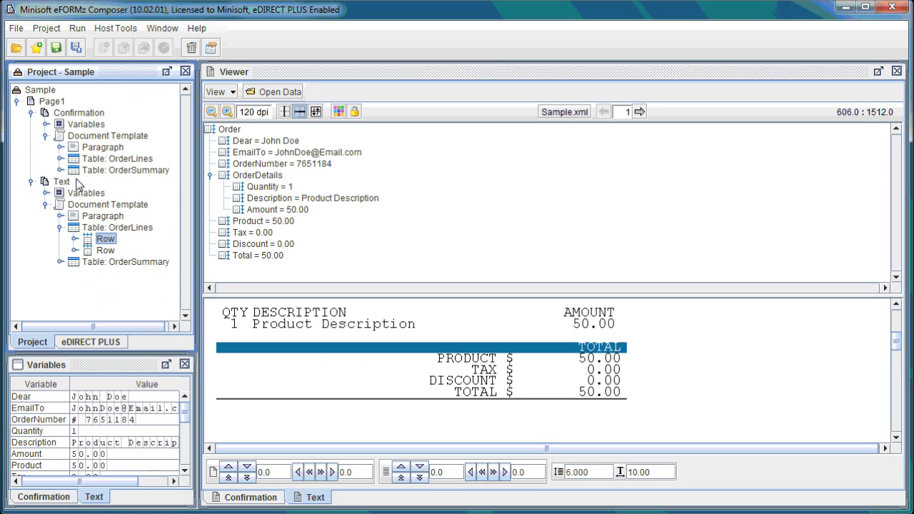
left_click(75, 251)
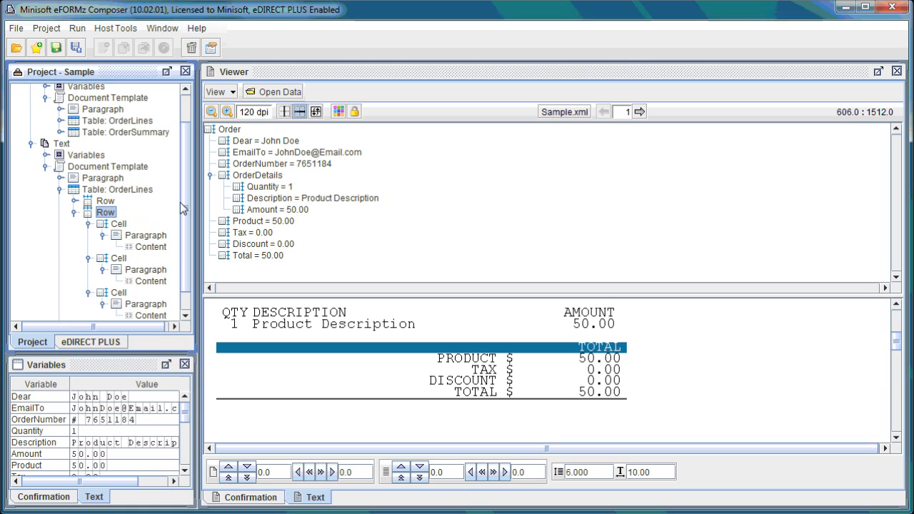
scroll(180, 202, "down", 2)
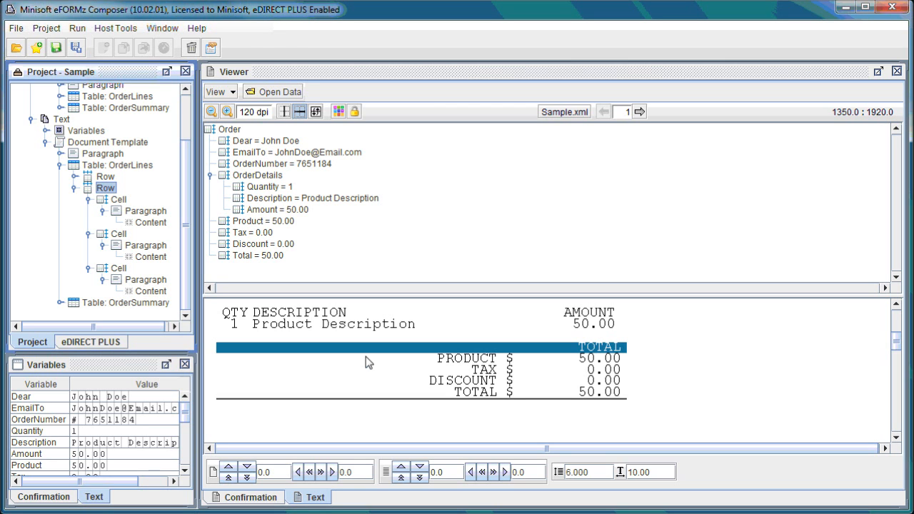
right_click(149, 225)
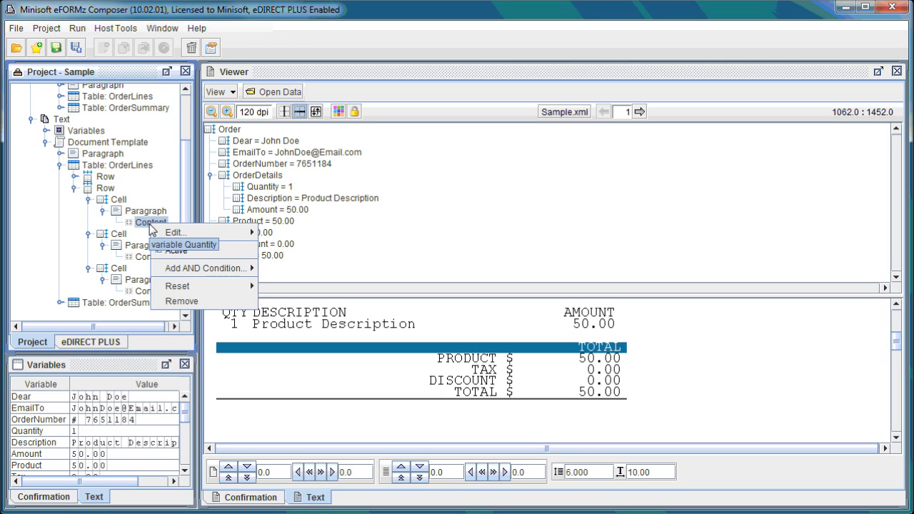
mouse_move(214, 232)
left_click(280, 232)
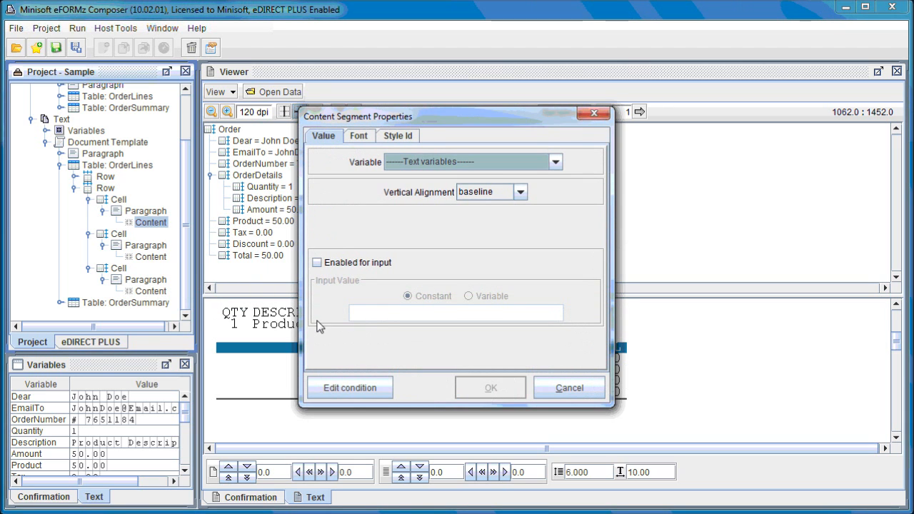
left_click(460, 162)
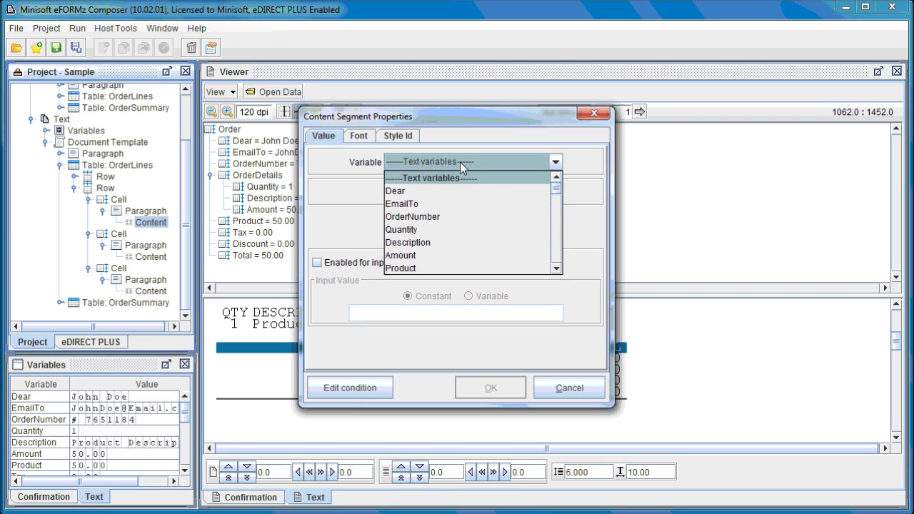
left_click(417, 230)
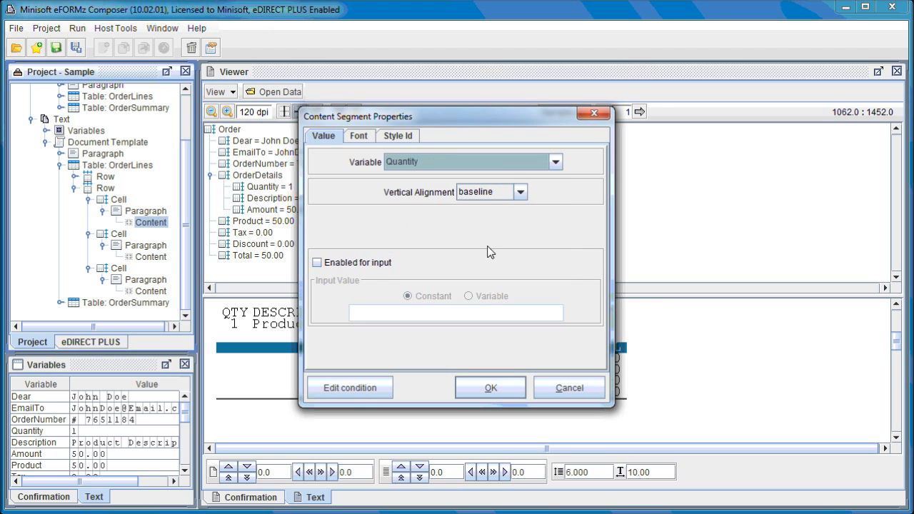
left_click(494, 388)
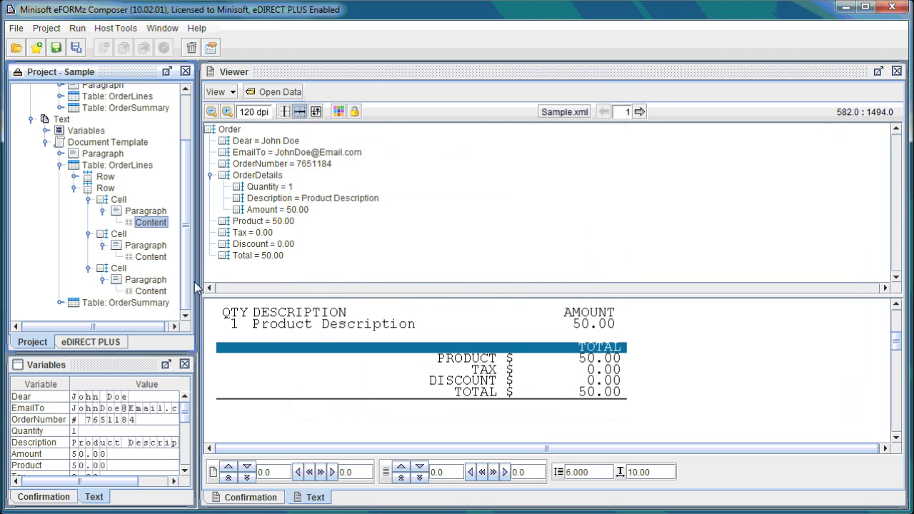
Assign the Description variable to the content in the second cell of the second OrderLines row.
right_click(162, 263)
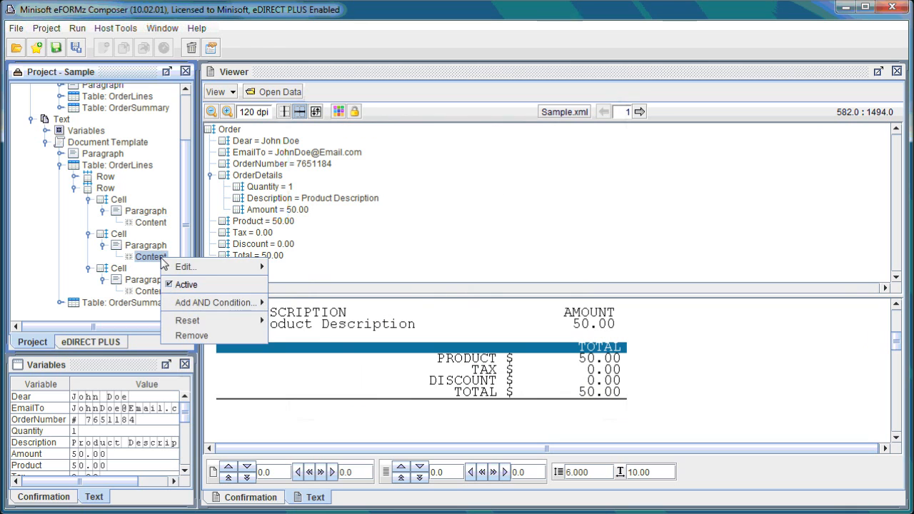
mouse_move(185, 266)
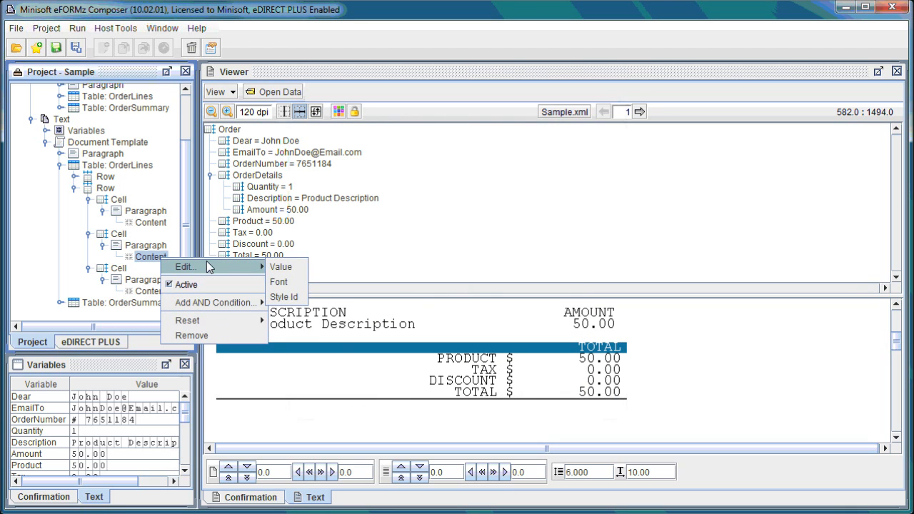
left_click(280, 266)
left_click(496, 162)
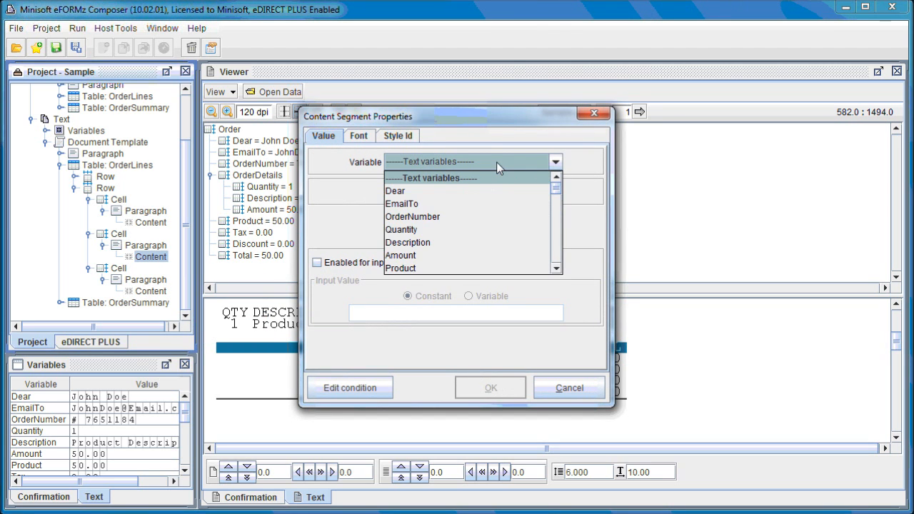
left_click(434, 242)
left_click(491, 388)
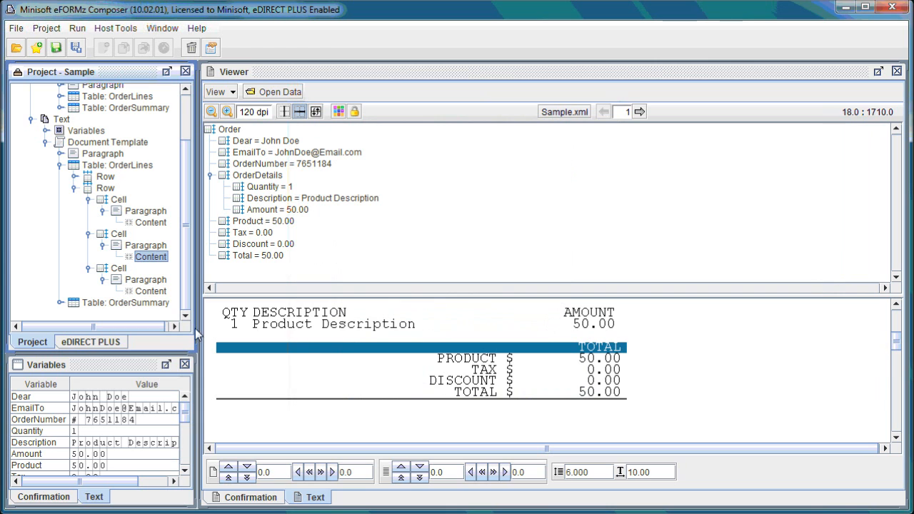
Assign the Amount variable to the content in the third cell of the second OrderLines row.
right_click(162, 289)
mouse_move(202, 294)
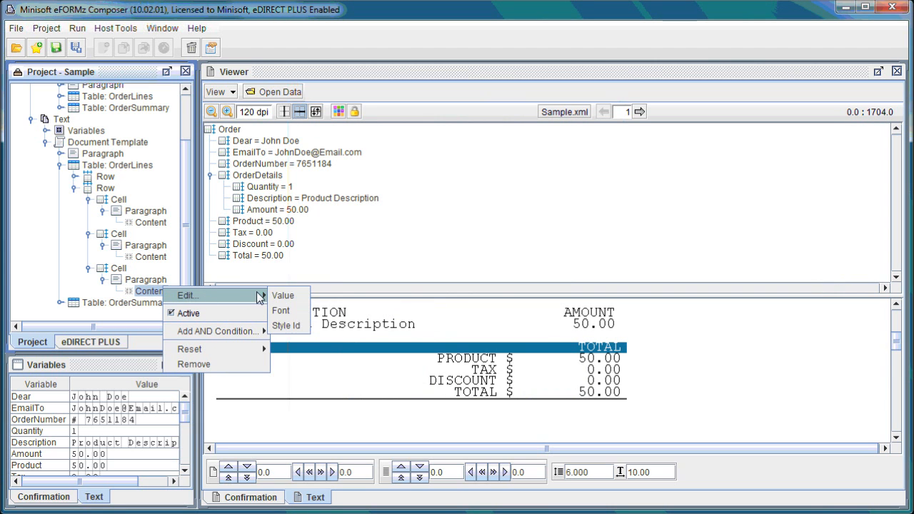
left_click(280, 295)
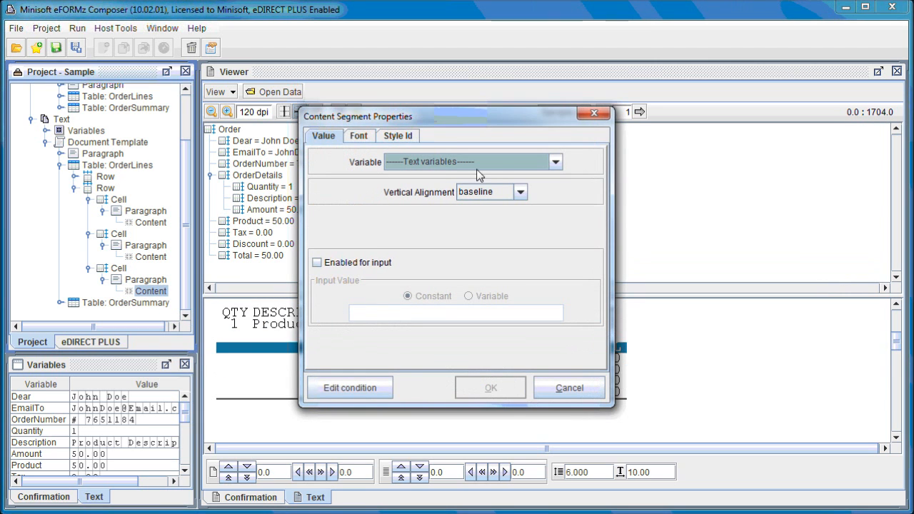
left_click(499, 171)
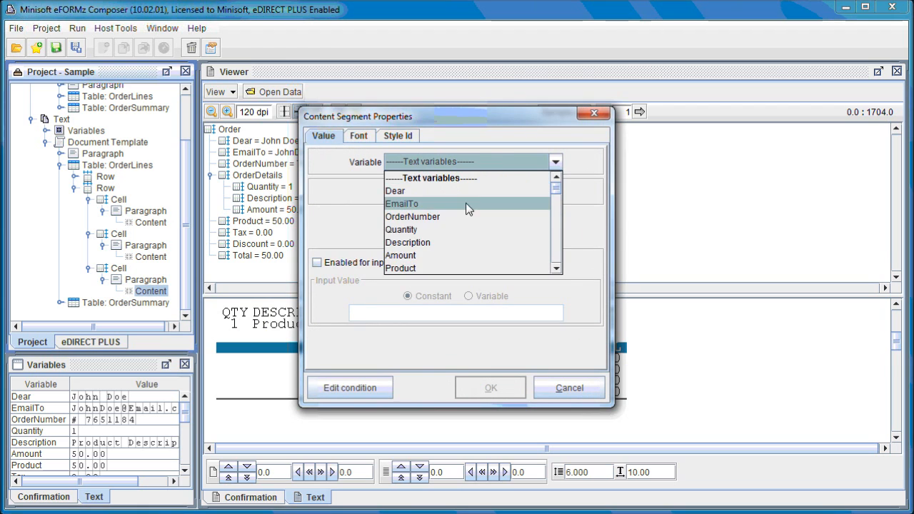
left_click(423, 255)
left_click(491, 387)
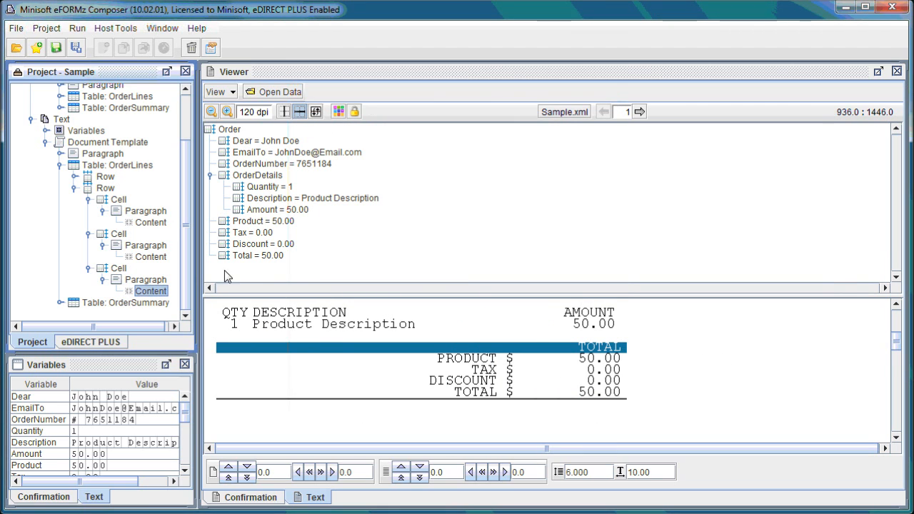
Set the background color of the first row in the Text form's OrderSummary table to Automatic.
left_click(73, 190)
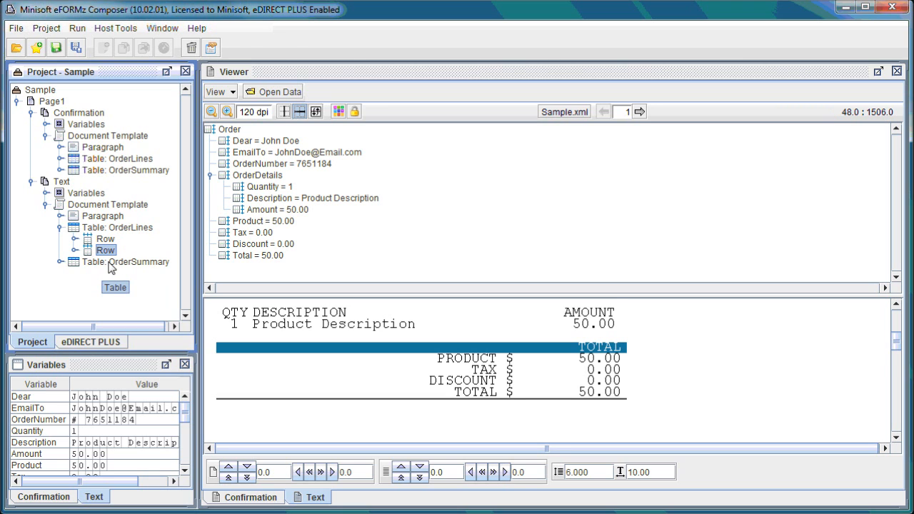
left_click(60, 228)
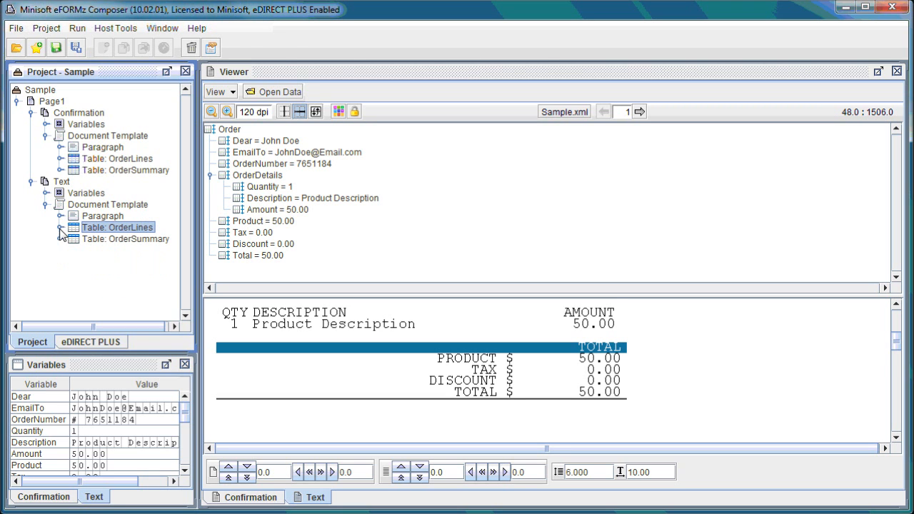
left_click(70, 241)
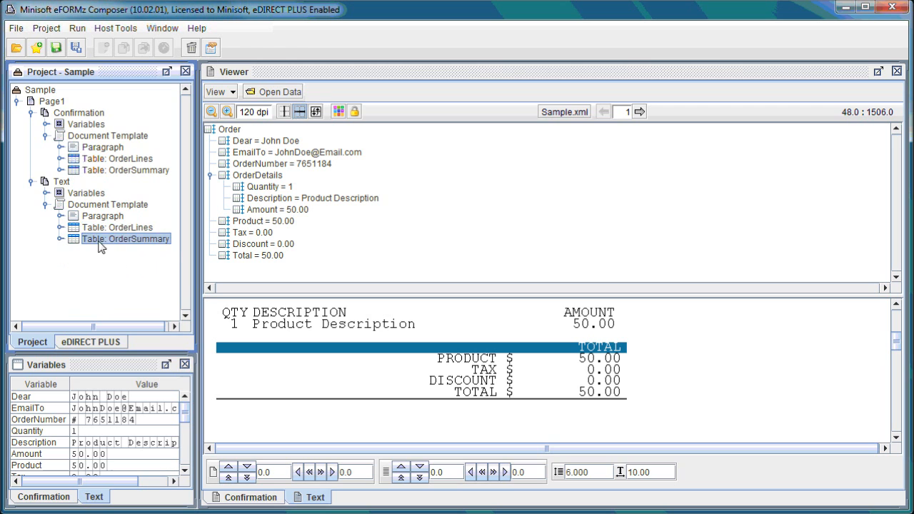
left_click(61, 240)
mouse_move(186, 242)
left_mouse_down()
mouse_move(185, 222)
mouse_move(183, 239)
left_mouse_up()
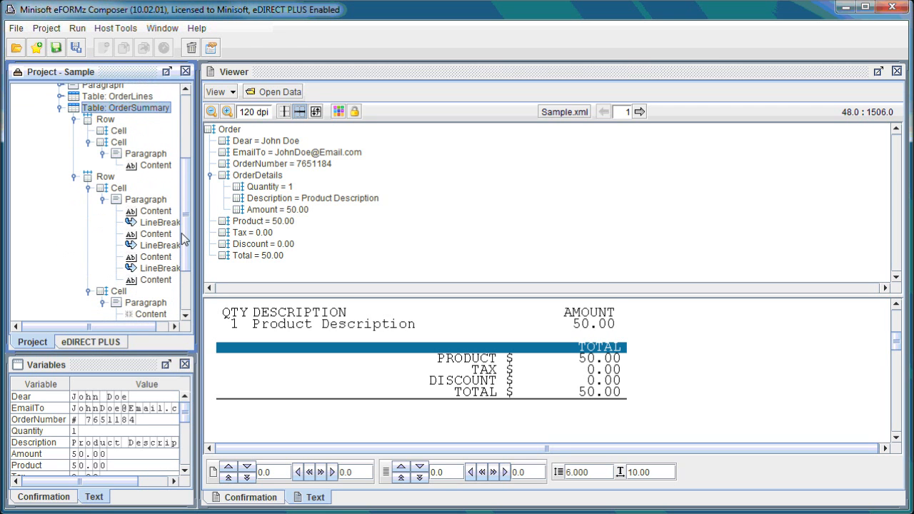
right_click(112, 125)
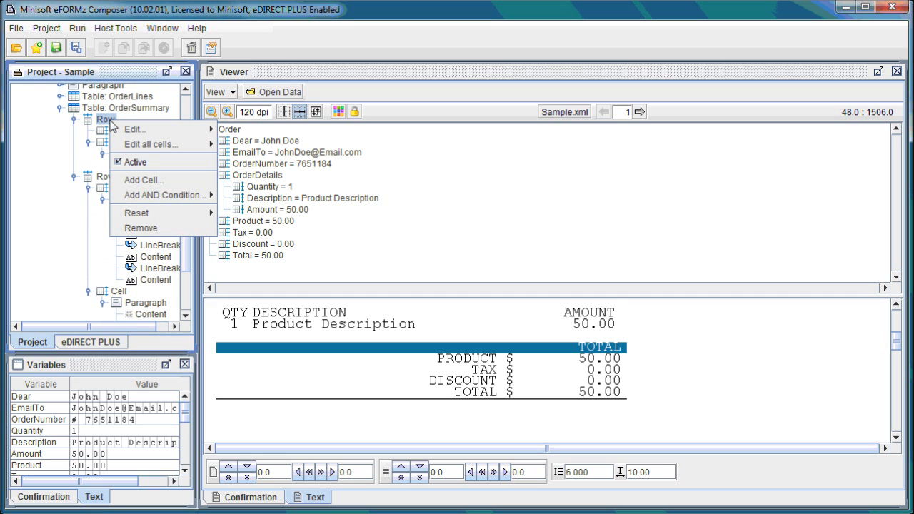
mouse_move(197, 130)
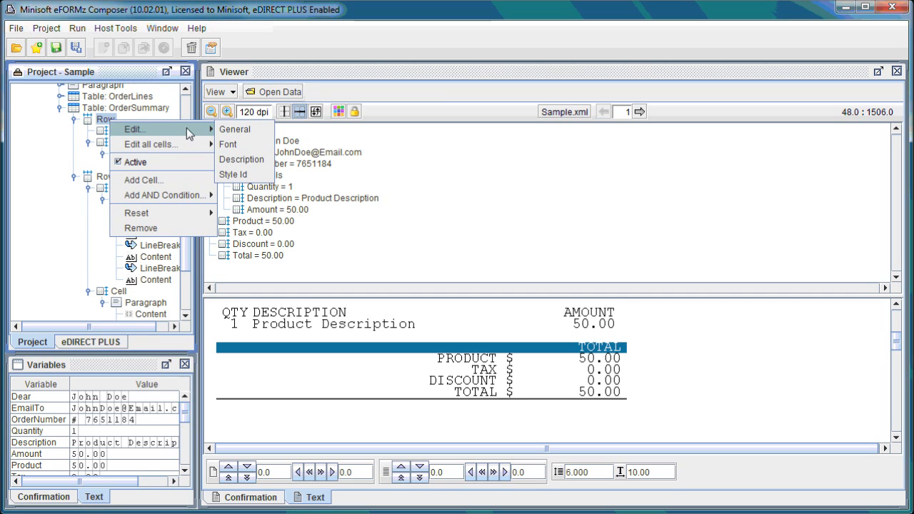
left_click(242, 131)
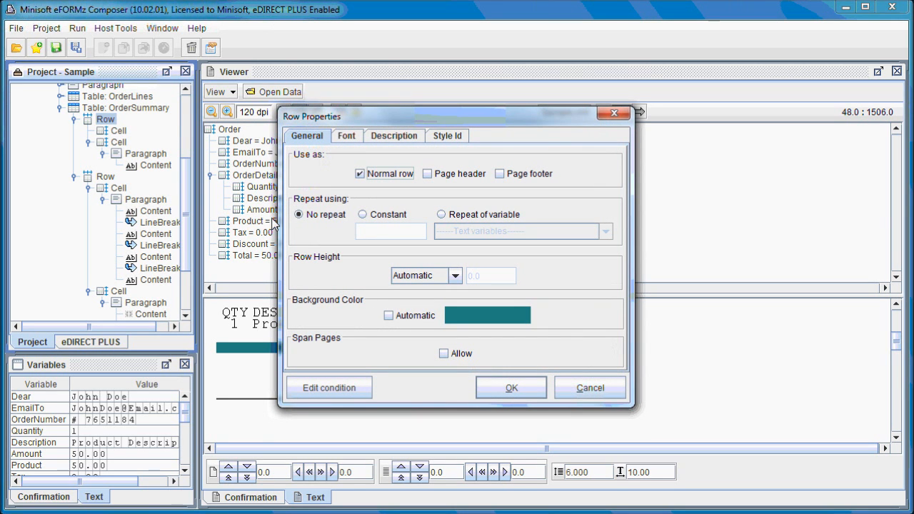
left_click(405, 316)
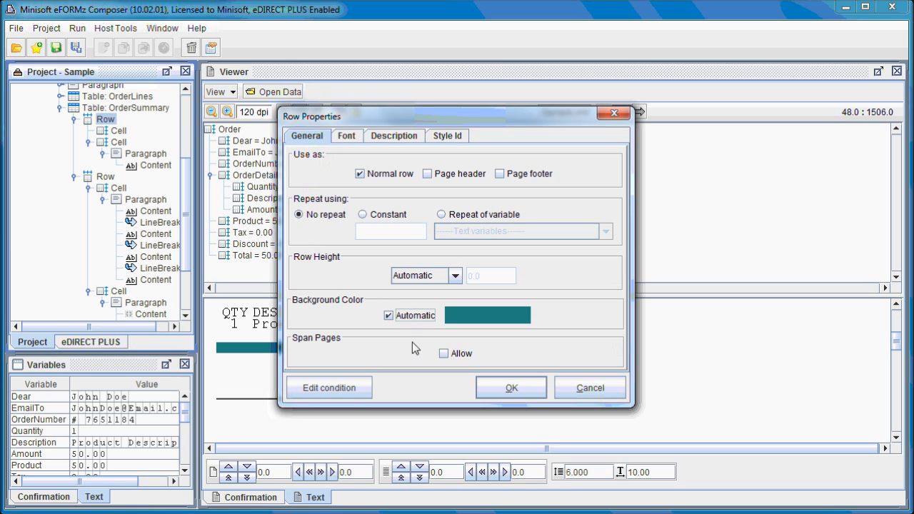
left_click(347, 136)
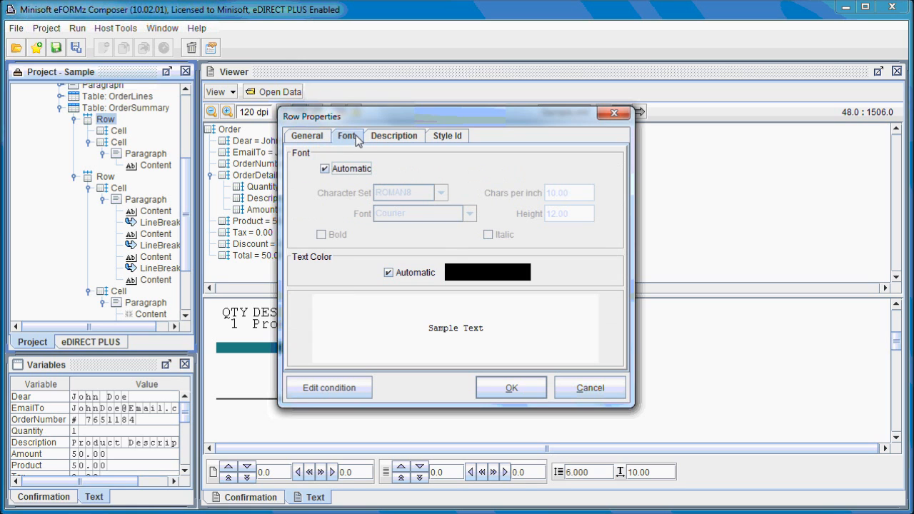
left_click(511, 385)
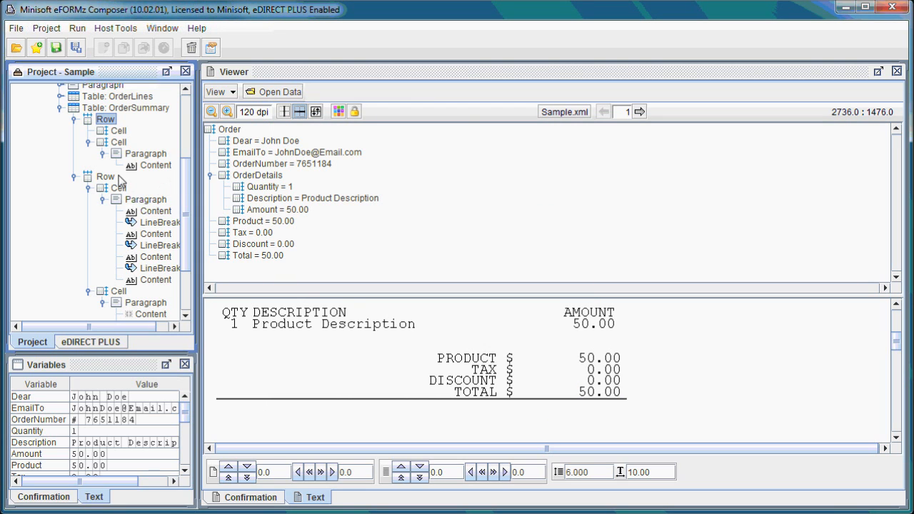
Set the text color of the TOTAL heading content in the OrderSummary table's first row to Automatic.
right_click(160, 169)
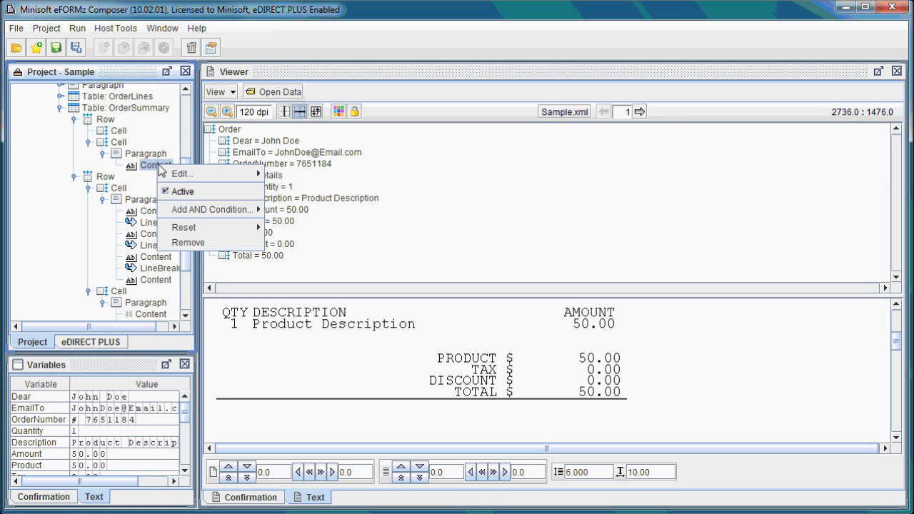
mouse_move(198, 174)
left_click(276, 175)
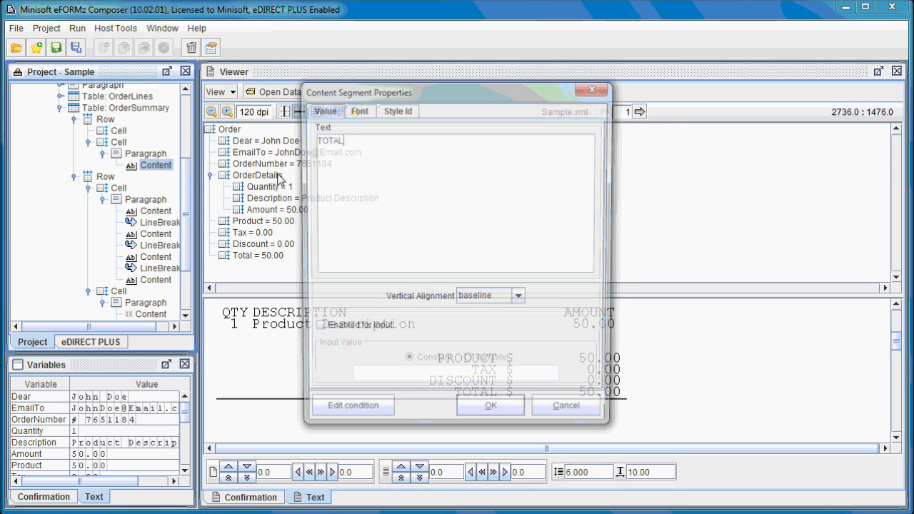
left_click(357, 109)
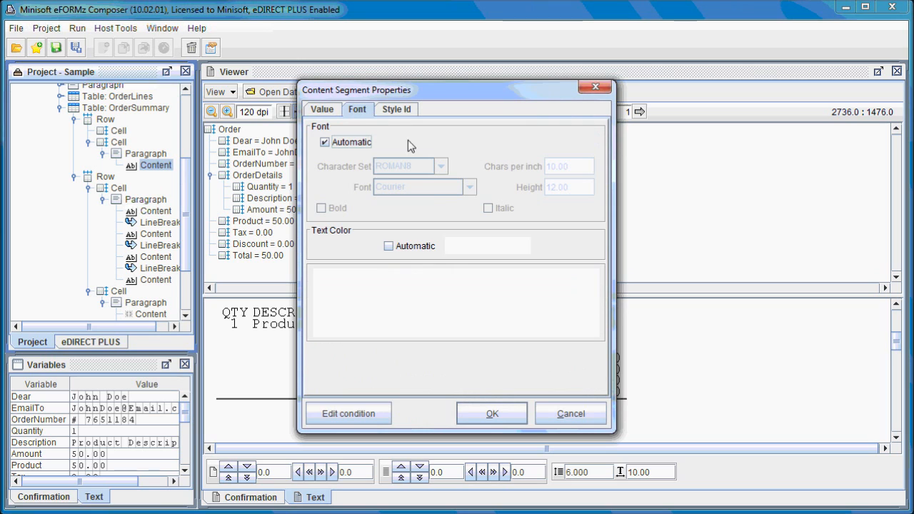
left_click(404, 248)
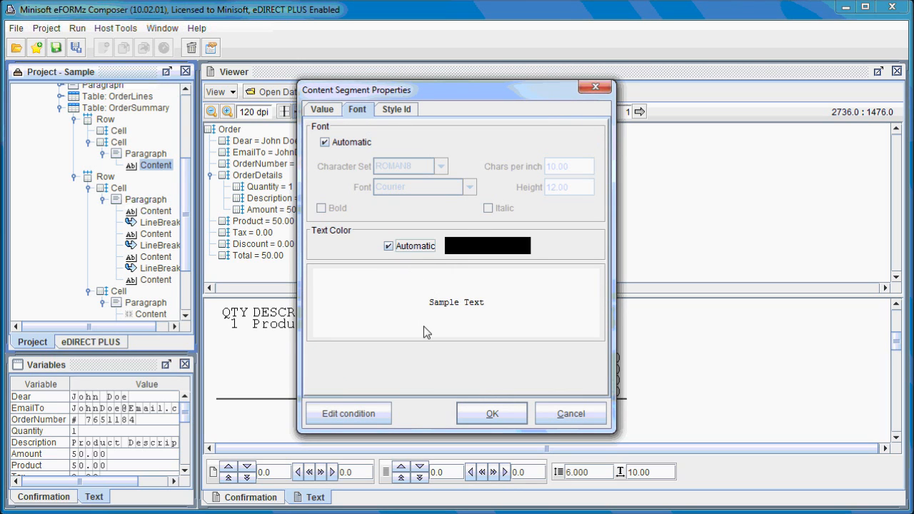
left_click(489, 413)
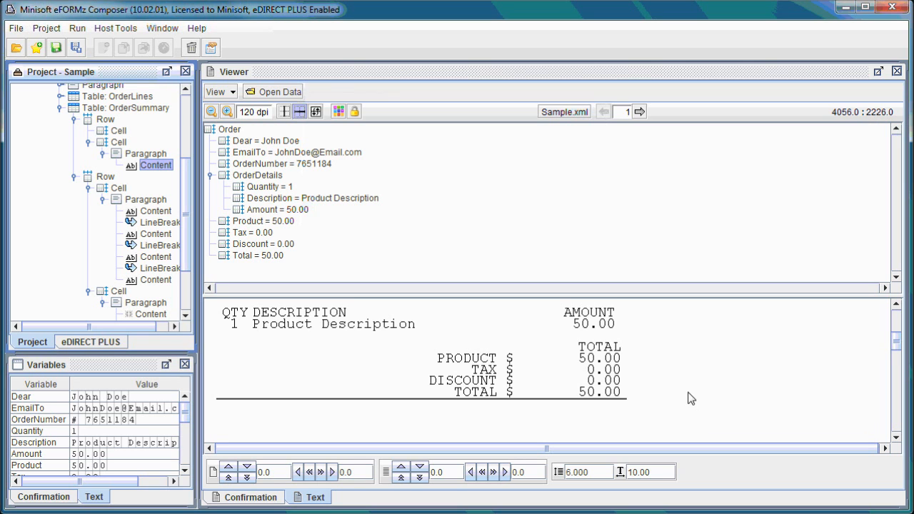
Assign the Product variable to the first content in the second cell of the second OrderSummary row.
left_click_drag(185, 252, 187, 291)
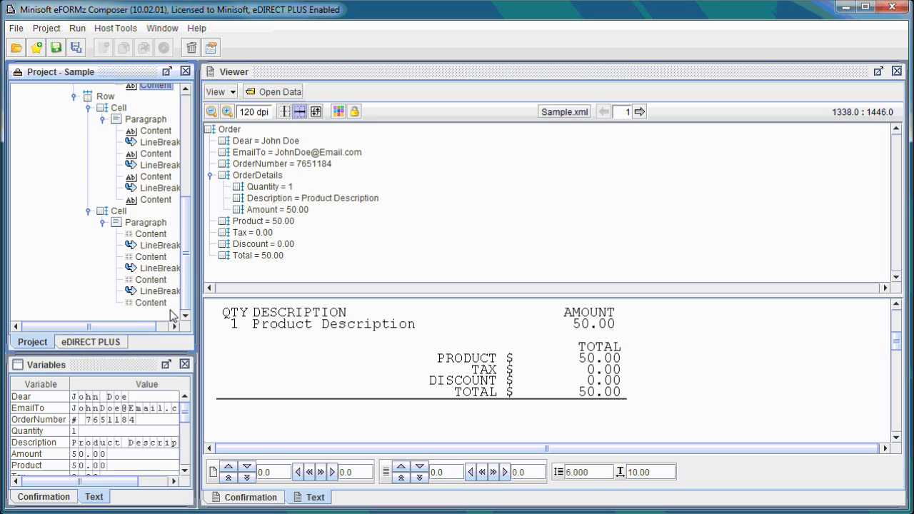
right_click(155, 241)
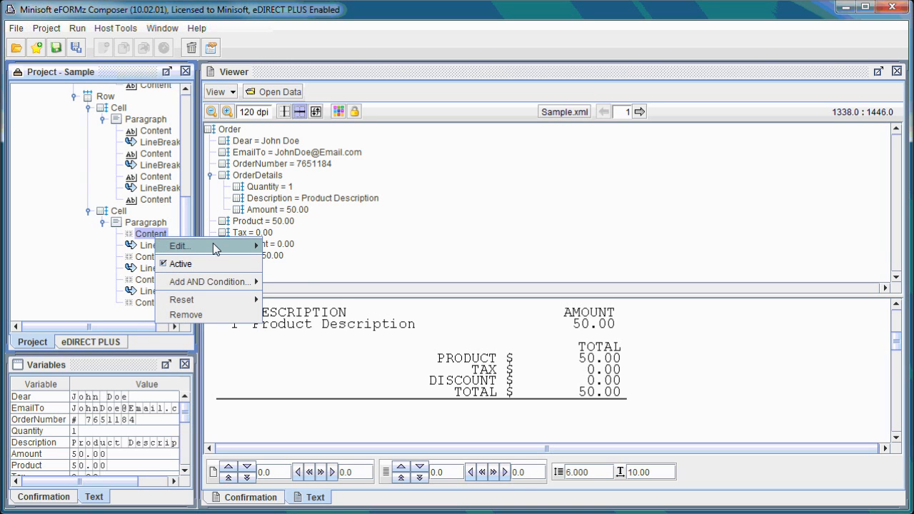
mouse_move(221, 244)
left_click(278, 244)
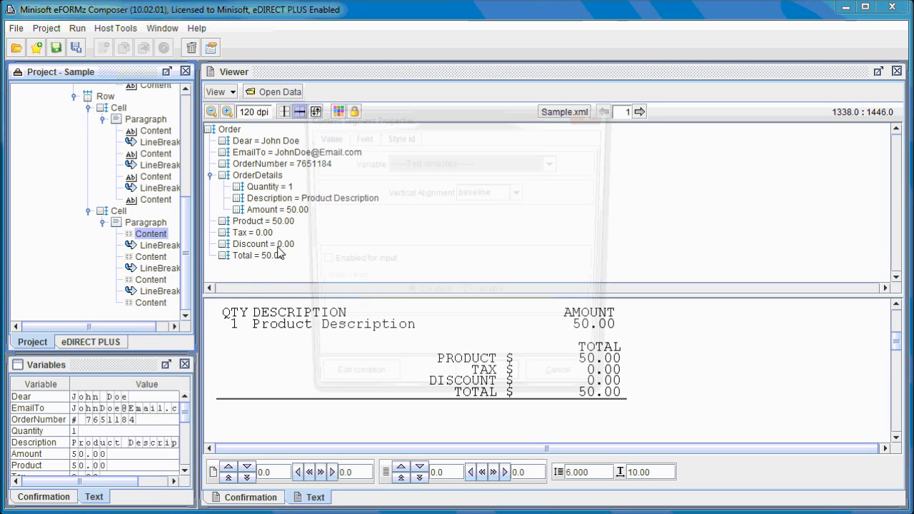
left_click_drag(567, 113, 549, 135)
left_click(461, 183)
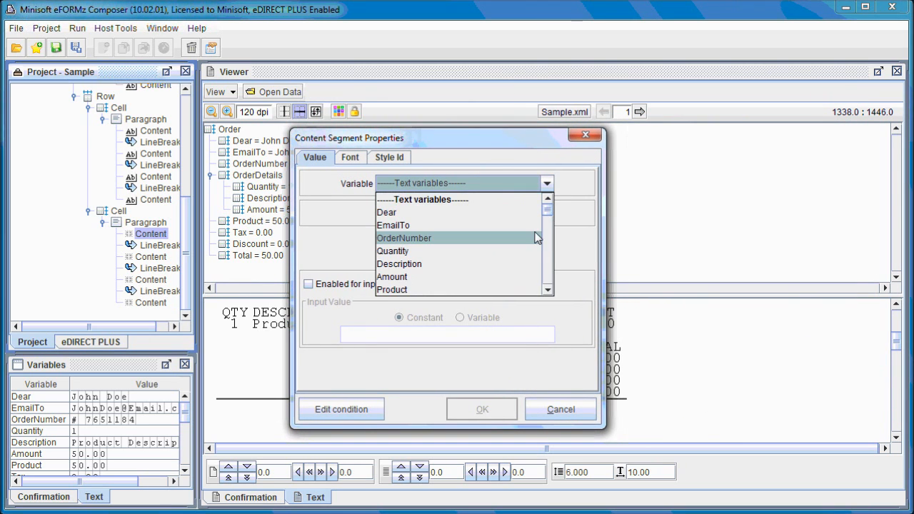
left_click(421, 289)
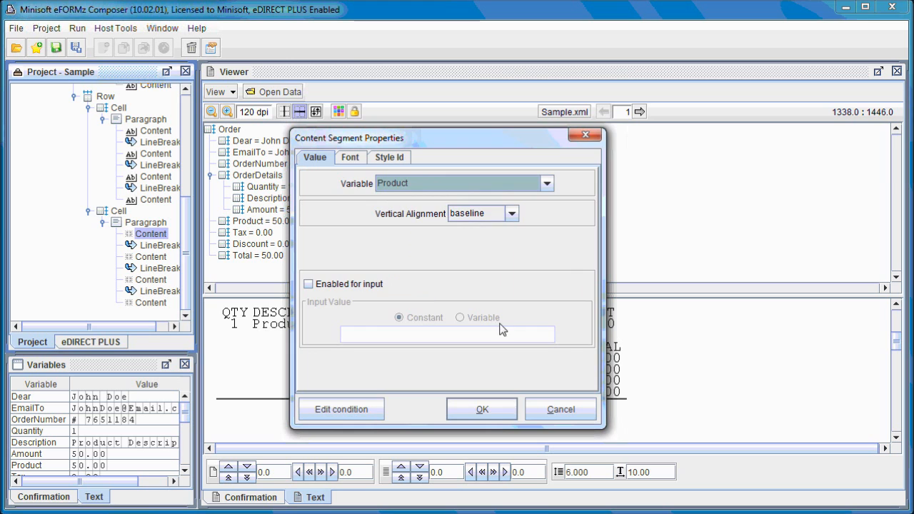
left_click(497, 415)
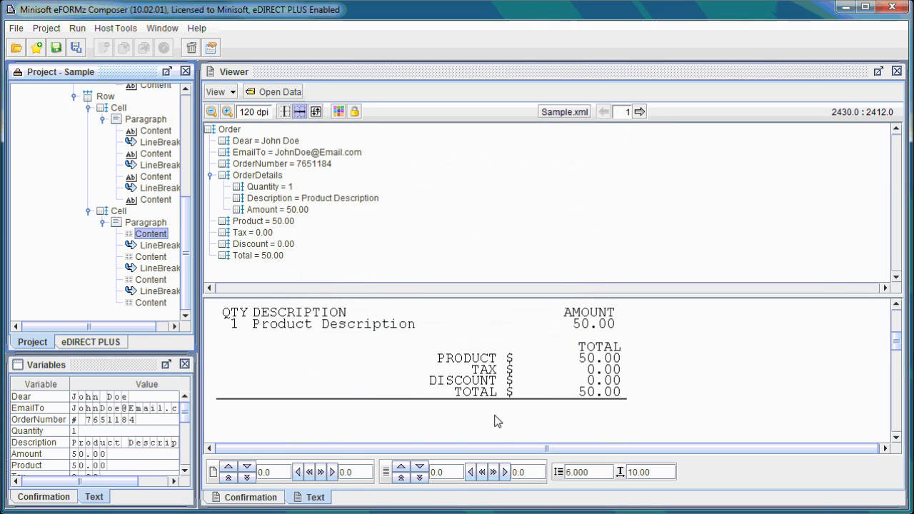
Assign the Tax variable to the second content in the second cell of the second OrderSummary row.
right_click(158, 257)
mouse_move(231, 265)
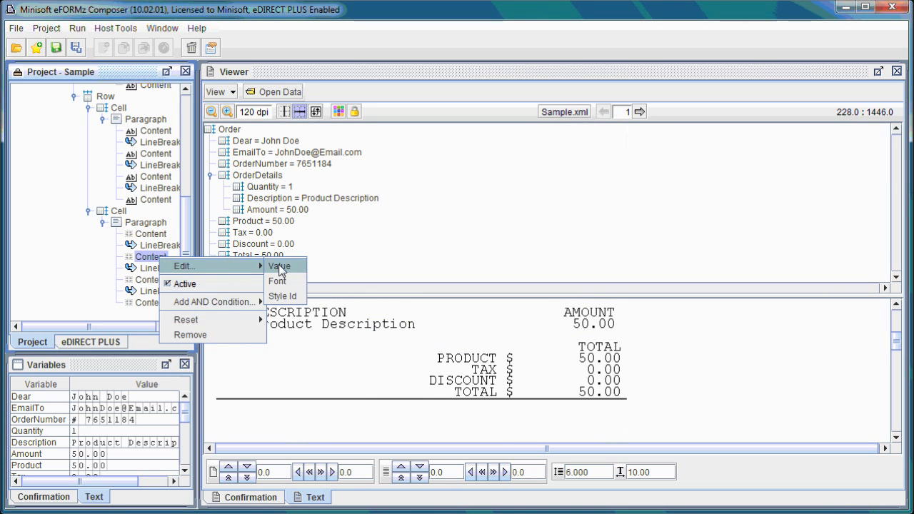
left_click(282, 267)
left_click(458, 162)
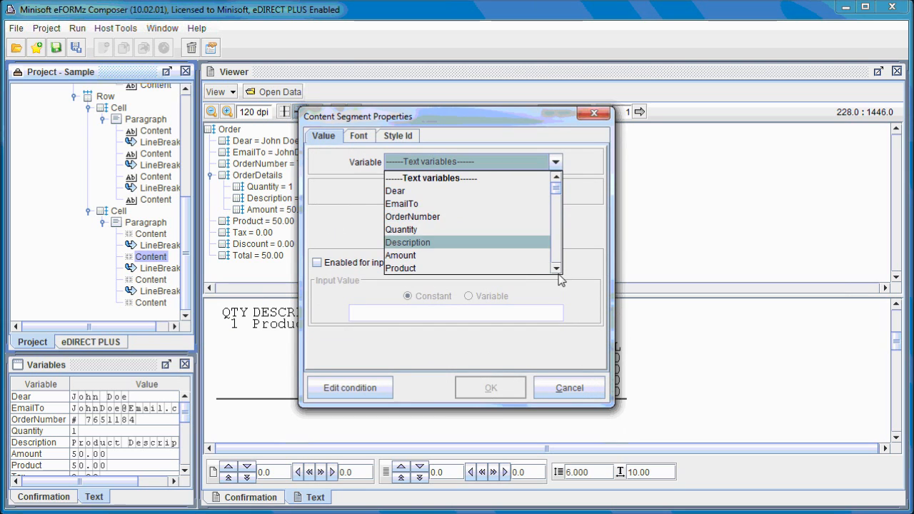
scroll(447, 238, "down", 1)
left_click(448, 238)
left_click(486, 386)
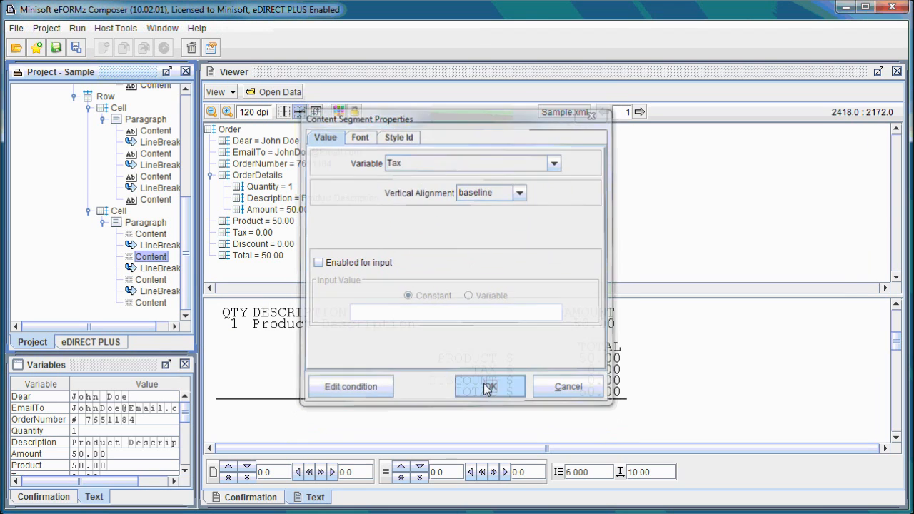
Assign the Discount variable to the third content in the second cell of the second OrderSummary row.
right_click(158, 280)
mouse_move(214, 289)
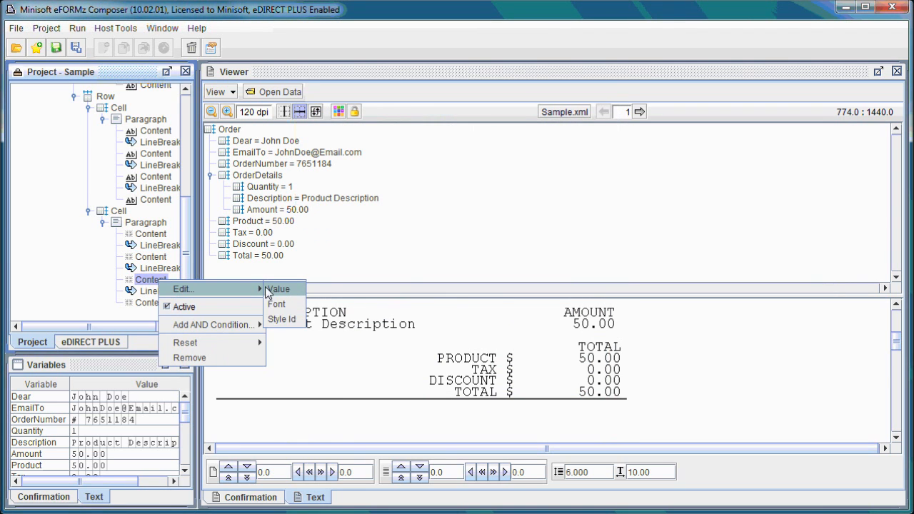
left_click(273, 289)
left_click(476, 165)
scroll(555, 214, "down", 2)
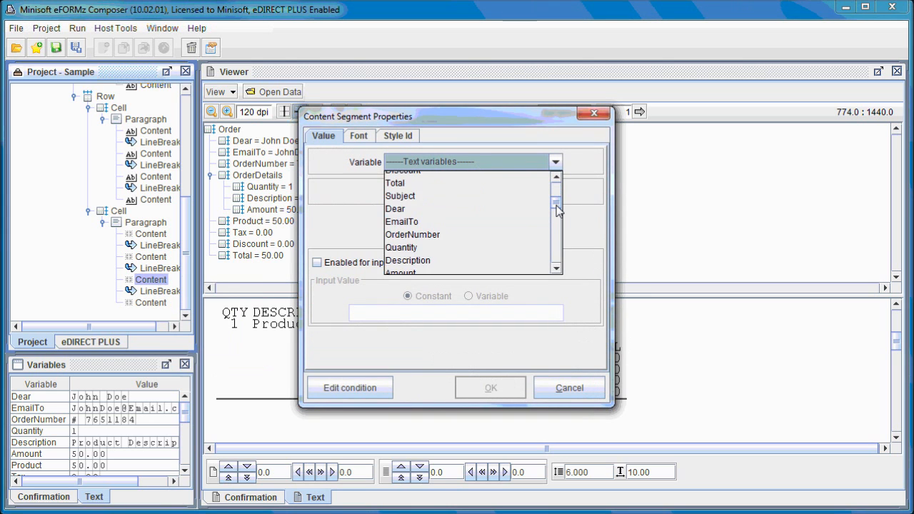
scroll(554, 264, "down", 2)
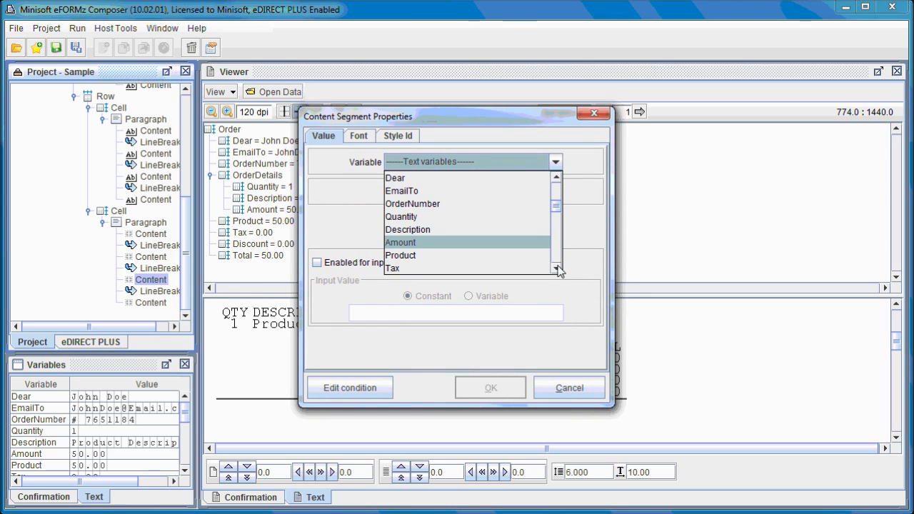
left_click(477, 266)
left_click(497, 392)
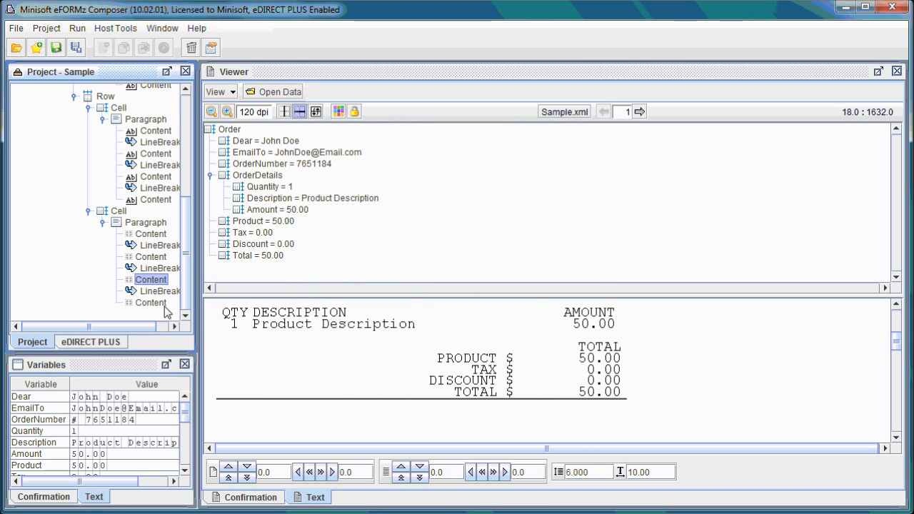
Assign the Total variable to the last content in the second cell of the second OrderSummary row.
right_click(157, 302)
mouse_move(182, 310)
left_click(282, 309)
left_click(533, 164)
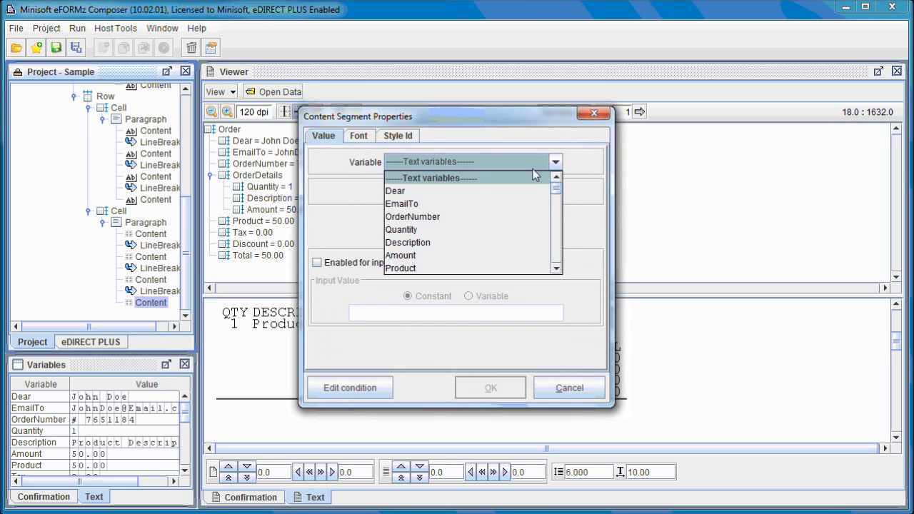
left_click_drag(557, 189, 557, 214)
left_click(464, 245)
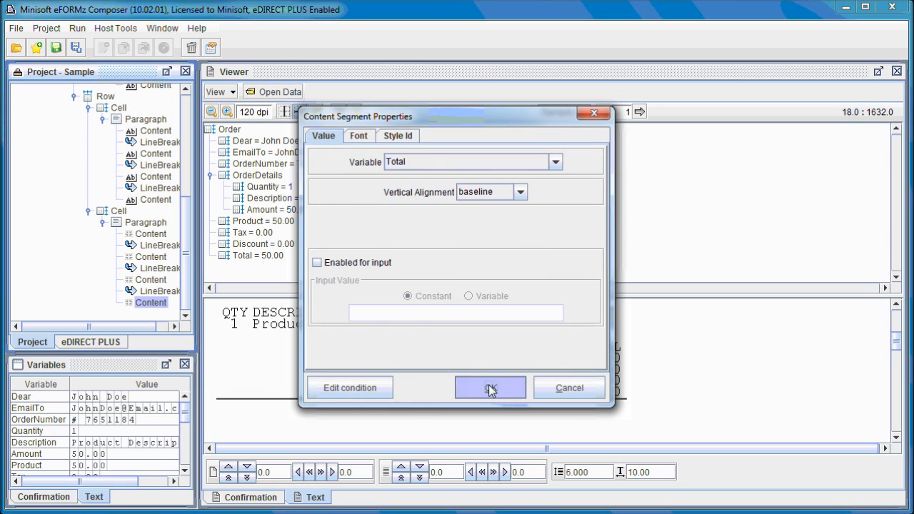
left_click(490, 386)
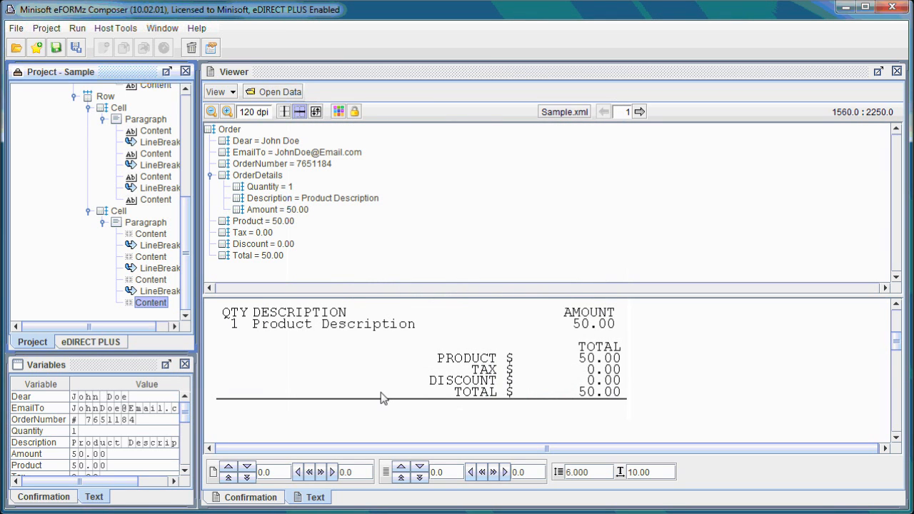
Set the bottom border style to none for the second cell of the second OrderSummary row.
right_click(118, 212)
mouse_move(162, 222)
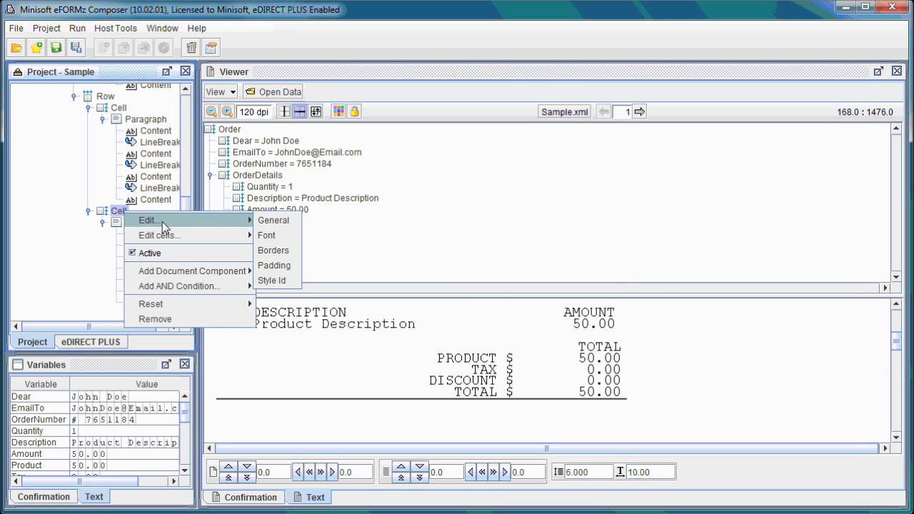
left_click(278, 251)
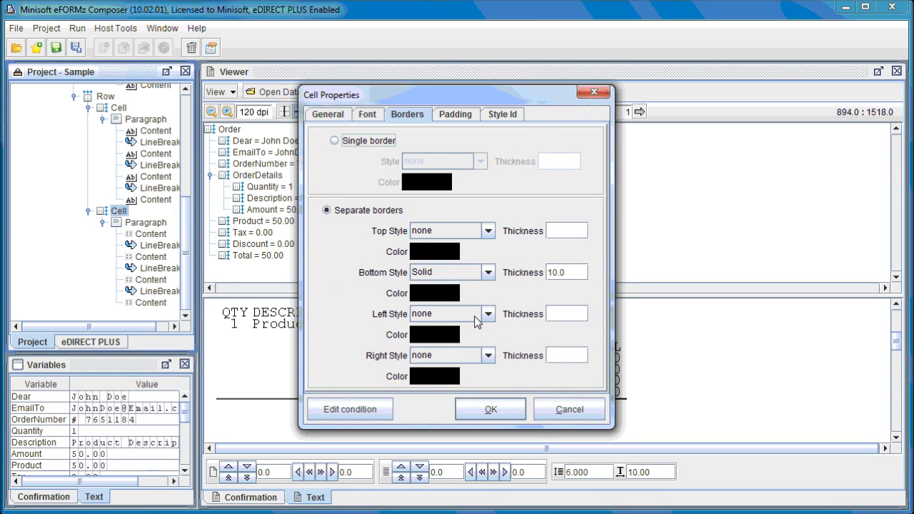
left_click(471, 273)
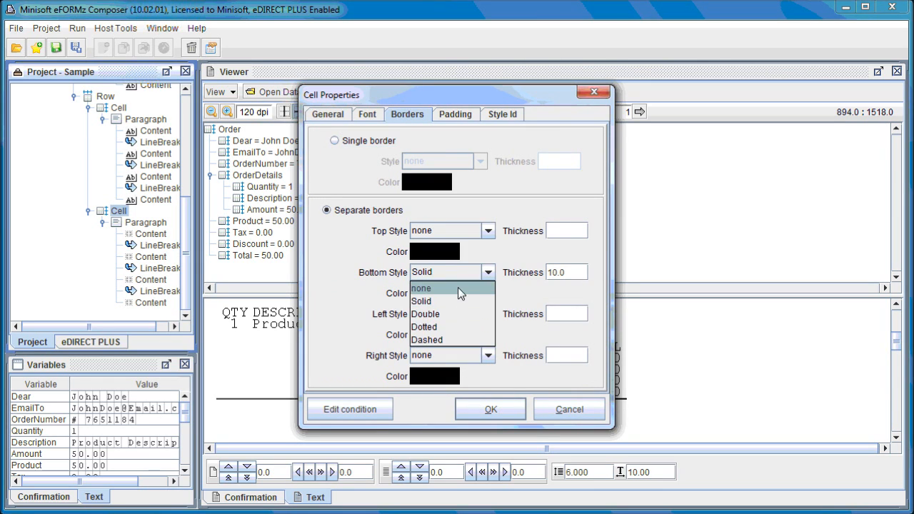
left_click(458, 288)
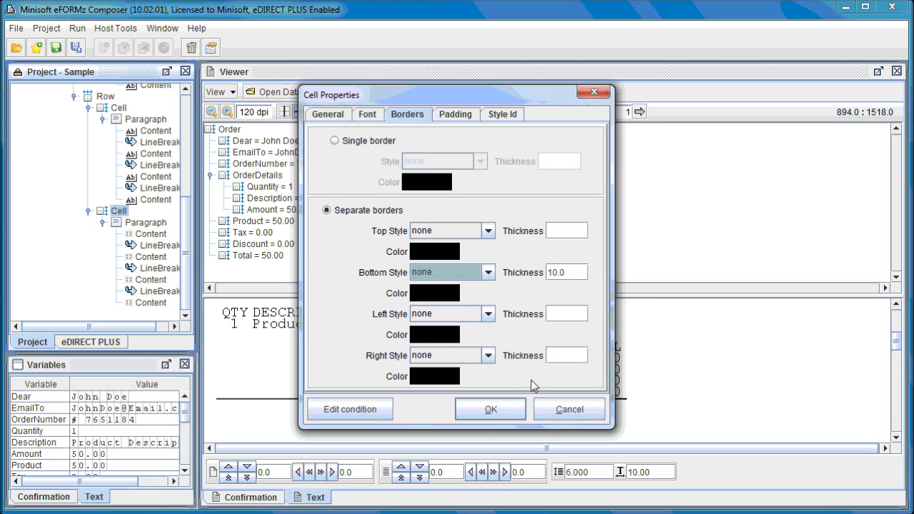
left_click(488, 410)
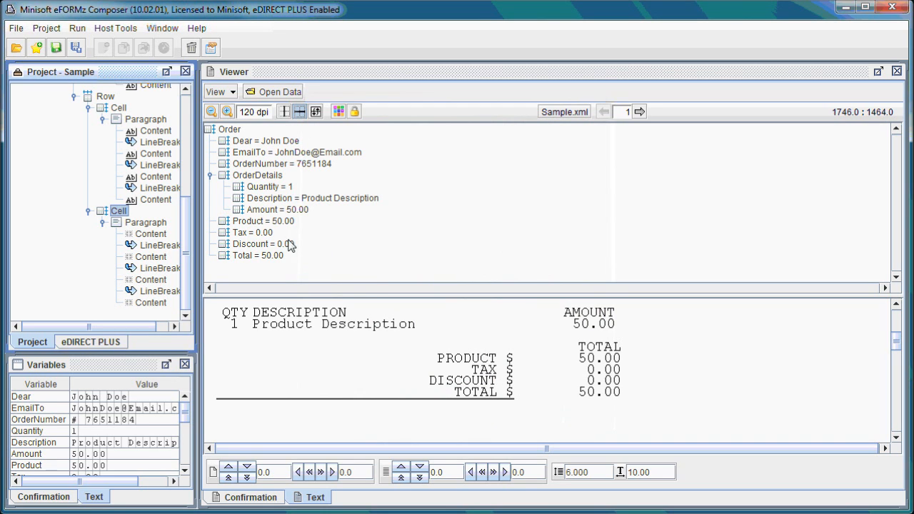
Switch the first cell of the second OrderSummary row from separate borders to a single border with style none.
scroll(188, 250, "up", 2)
scroll(184, 250, "down", 2)
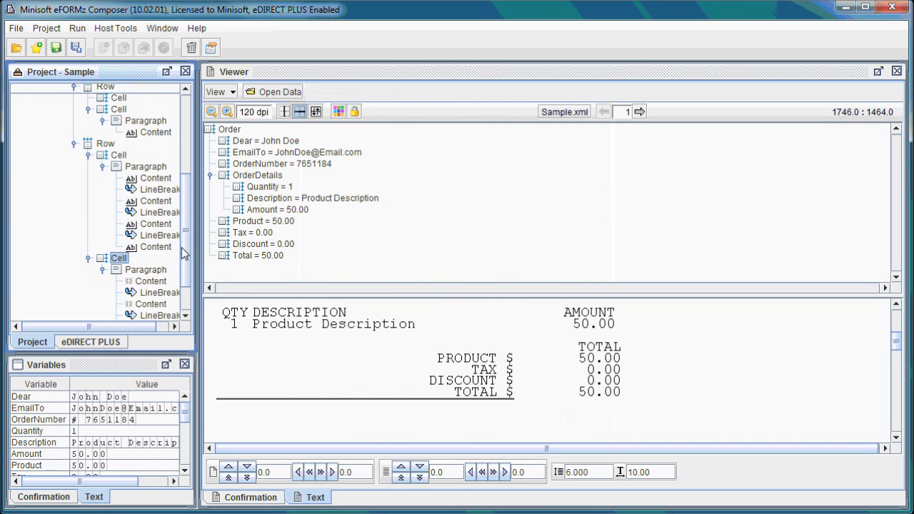
left_click(120, 141)
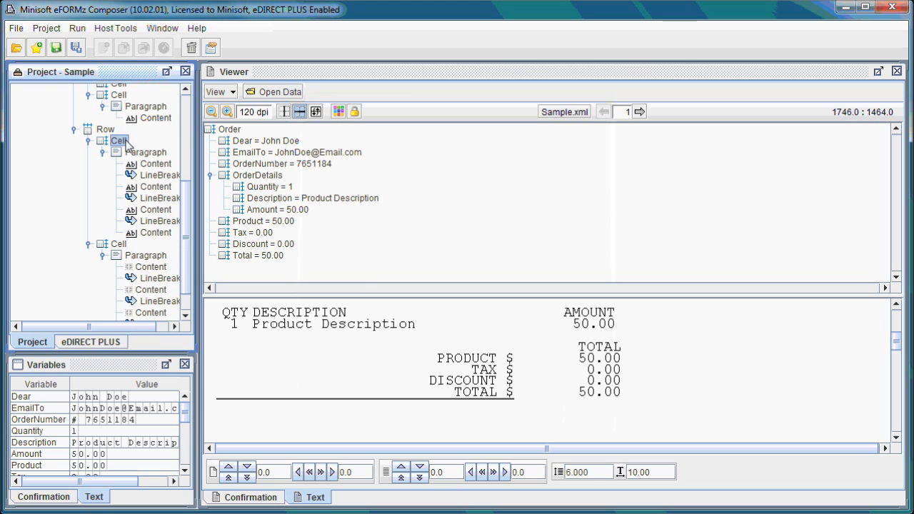
right_click(124, 142)
mouse_move(176, 152)
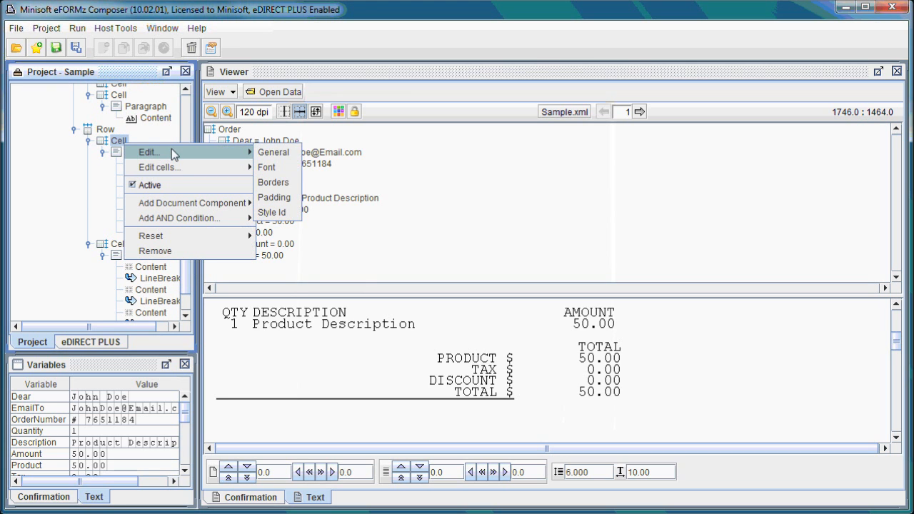
left_click(285, 181)
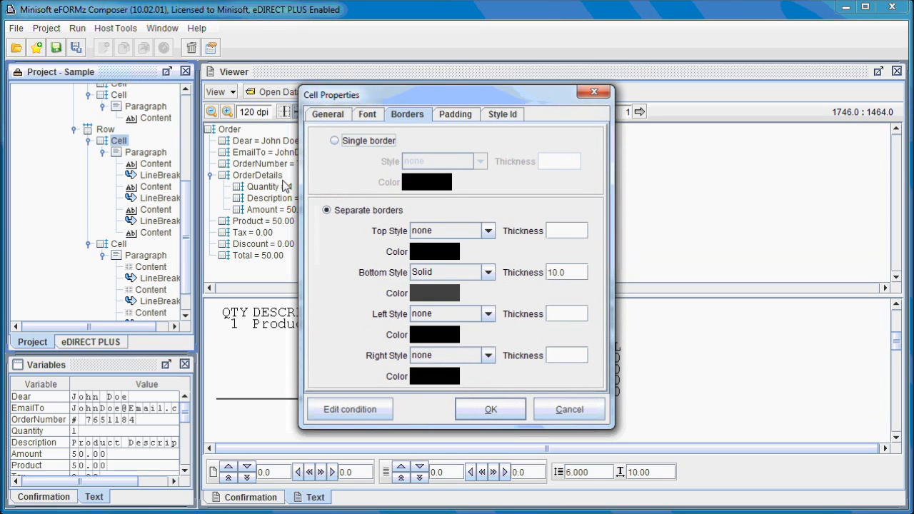
left_click(368, 141)
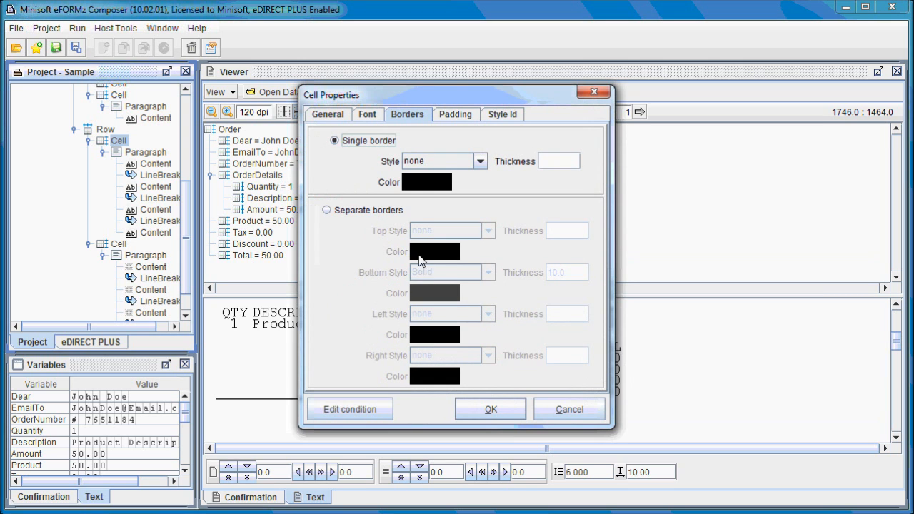
left_click(490, 410)
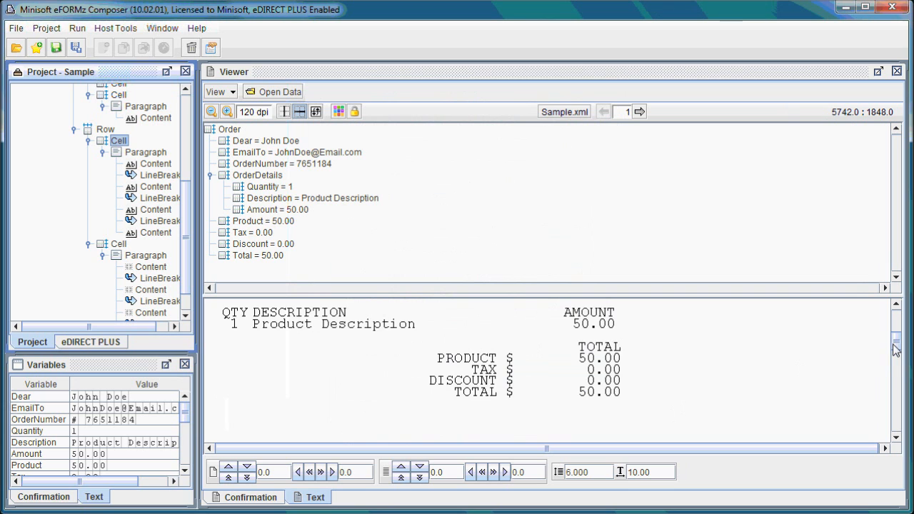
left_click_drag(896, 348, 879, 326)
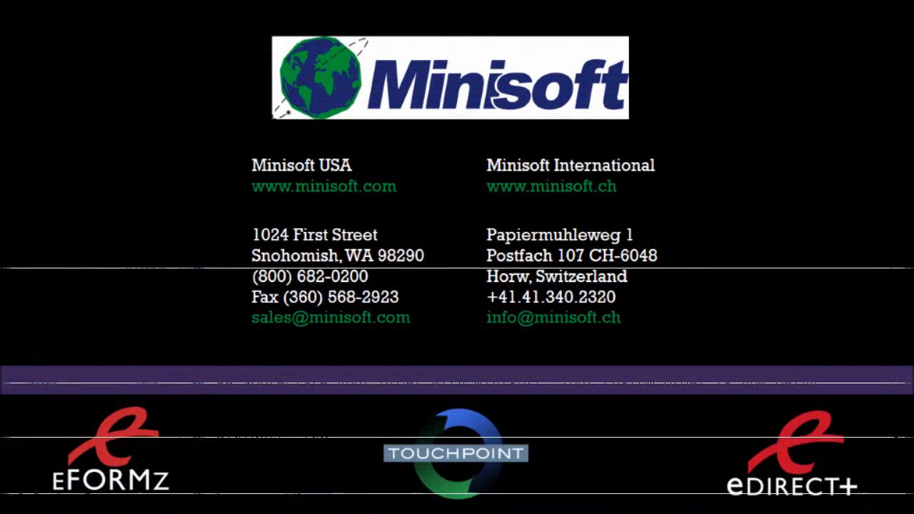